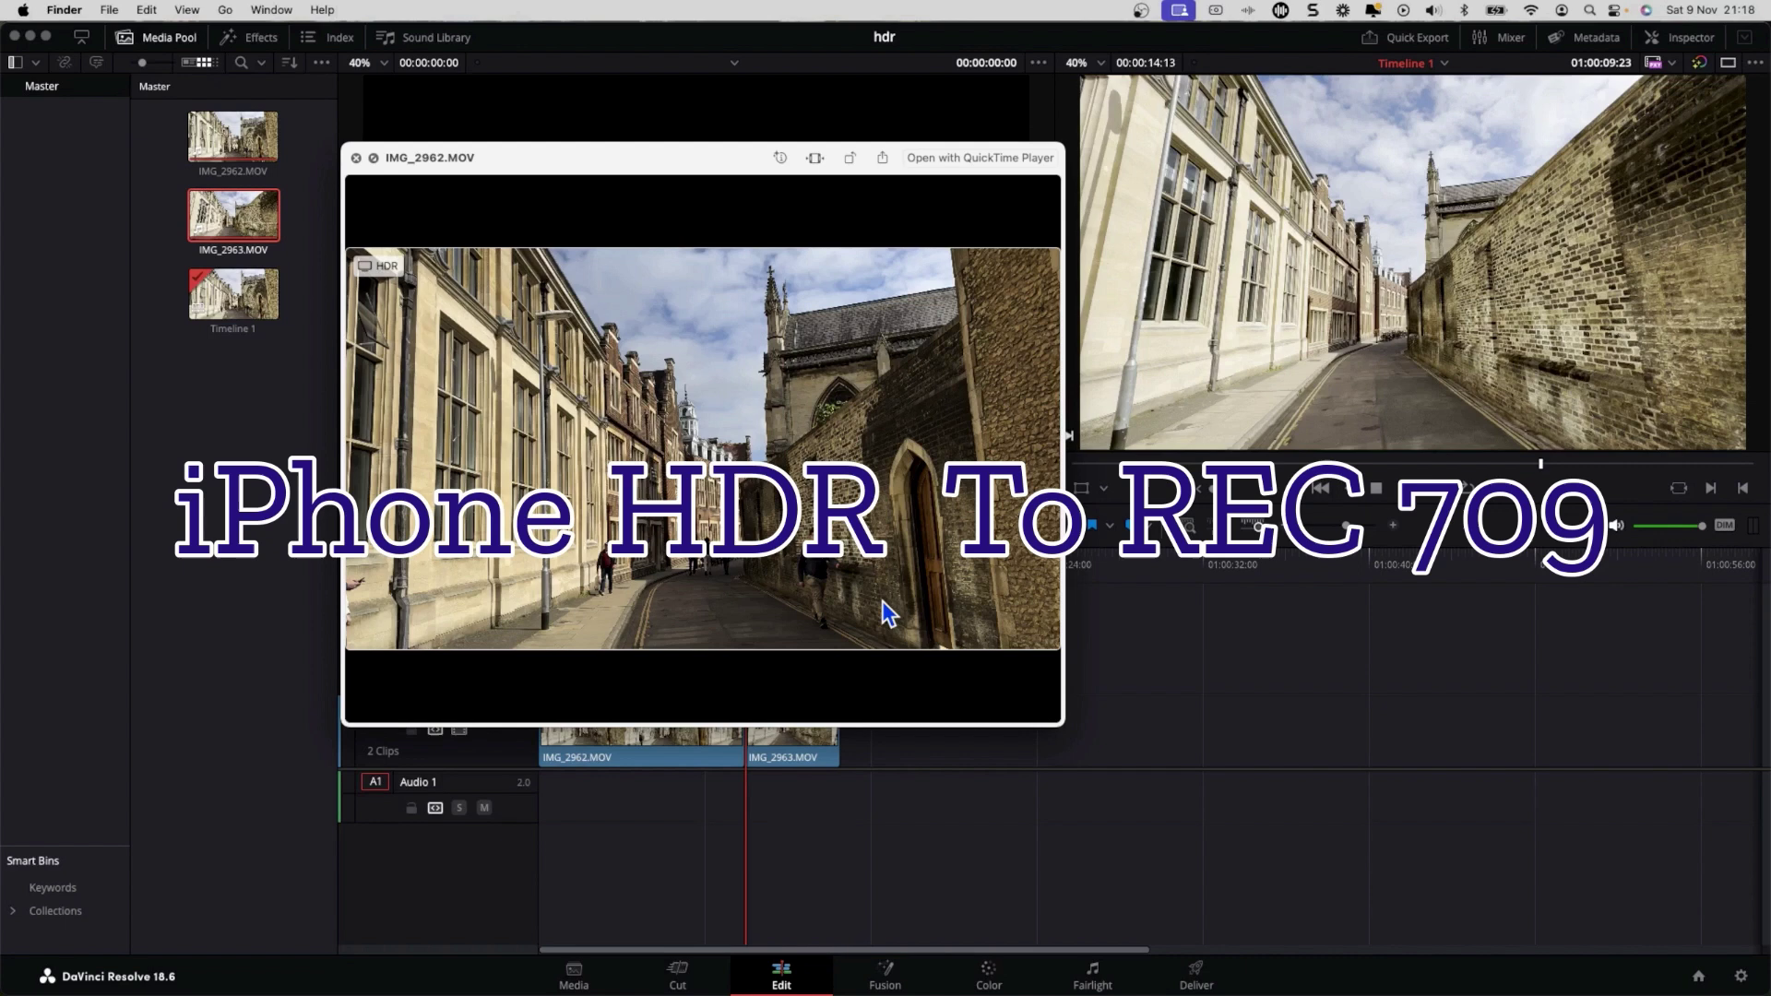
- Drag the Quick Look window's corner out to enlarge the IMG_2962.MOV preview
mouse_move(894, 596)
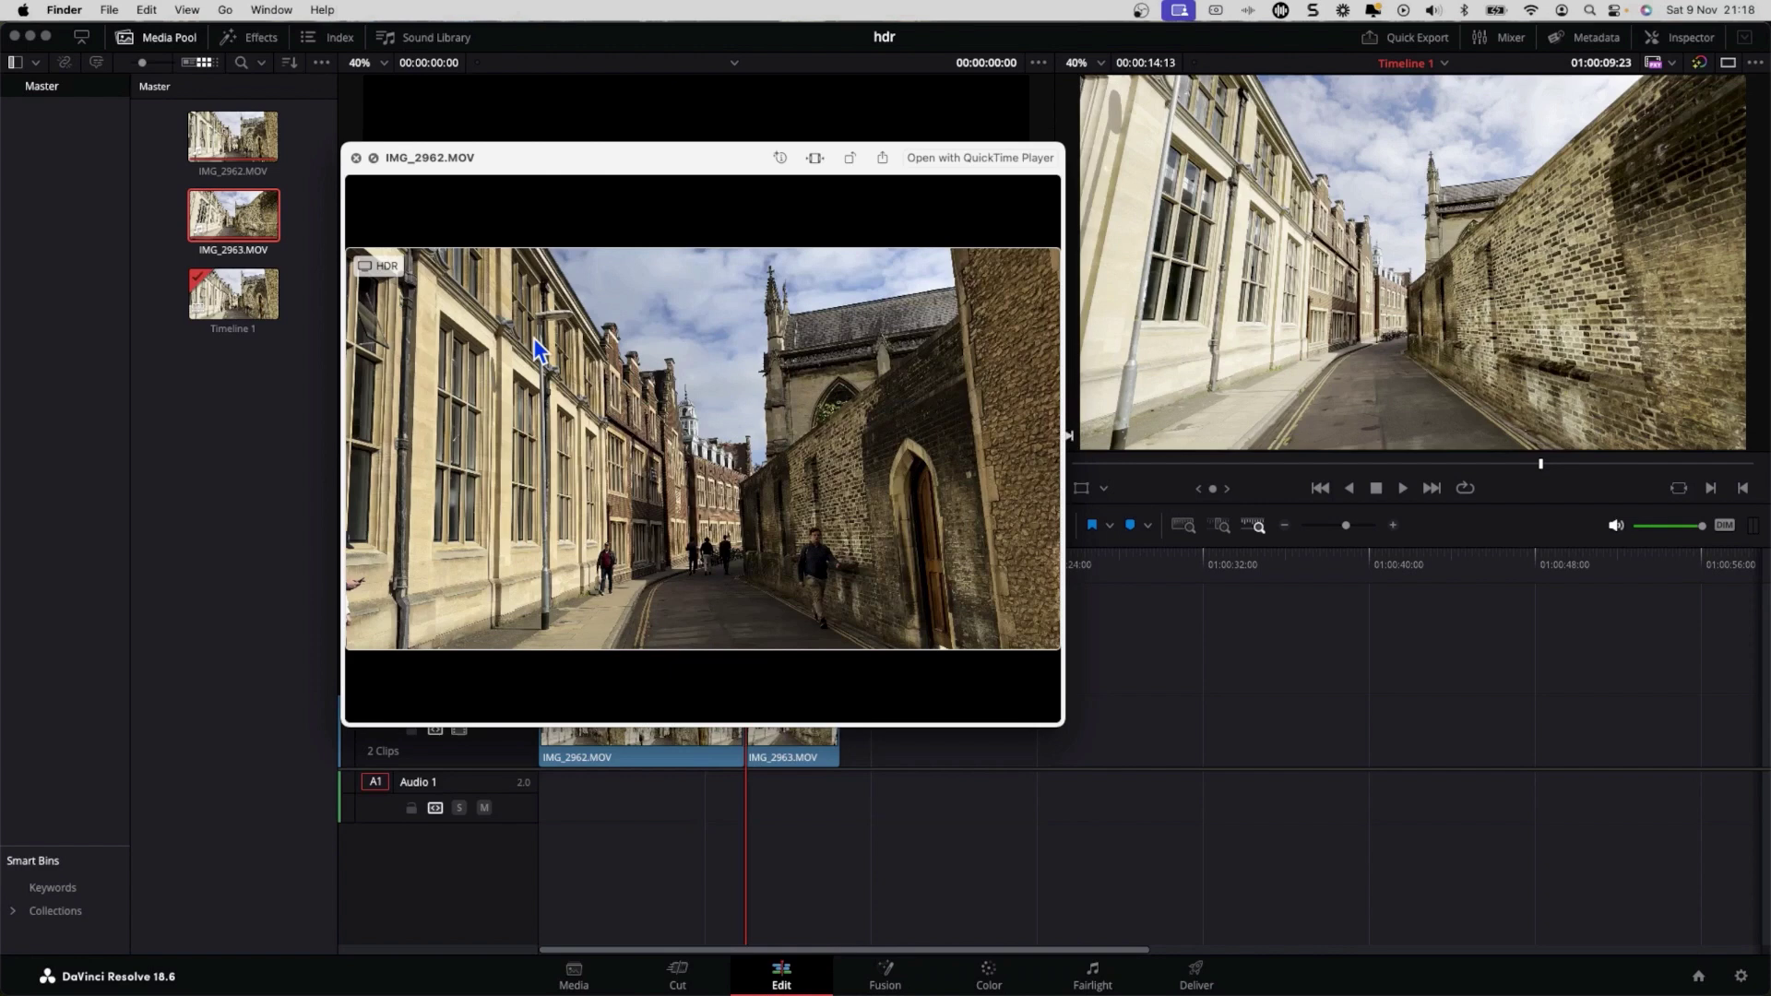
mouse_move(538, 358)
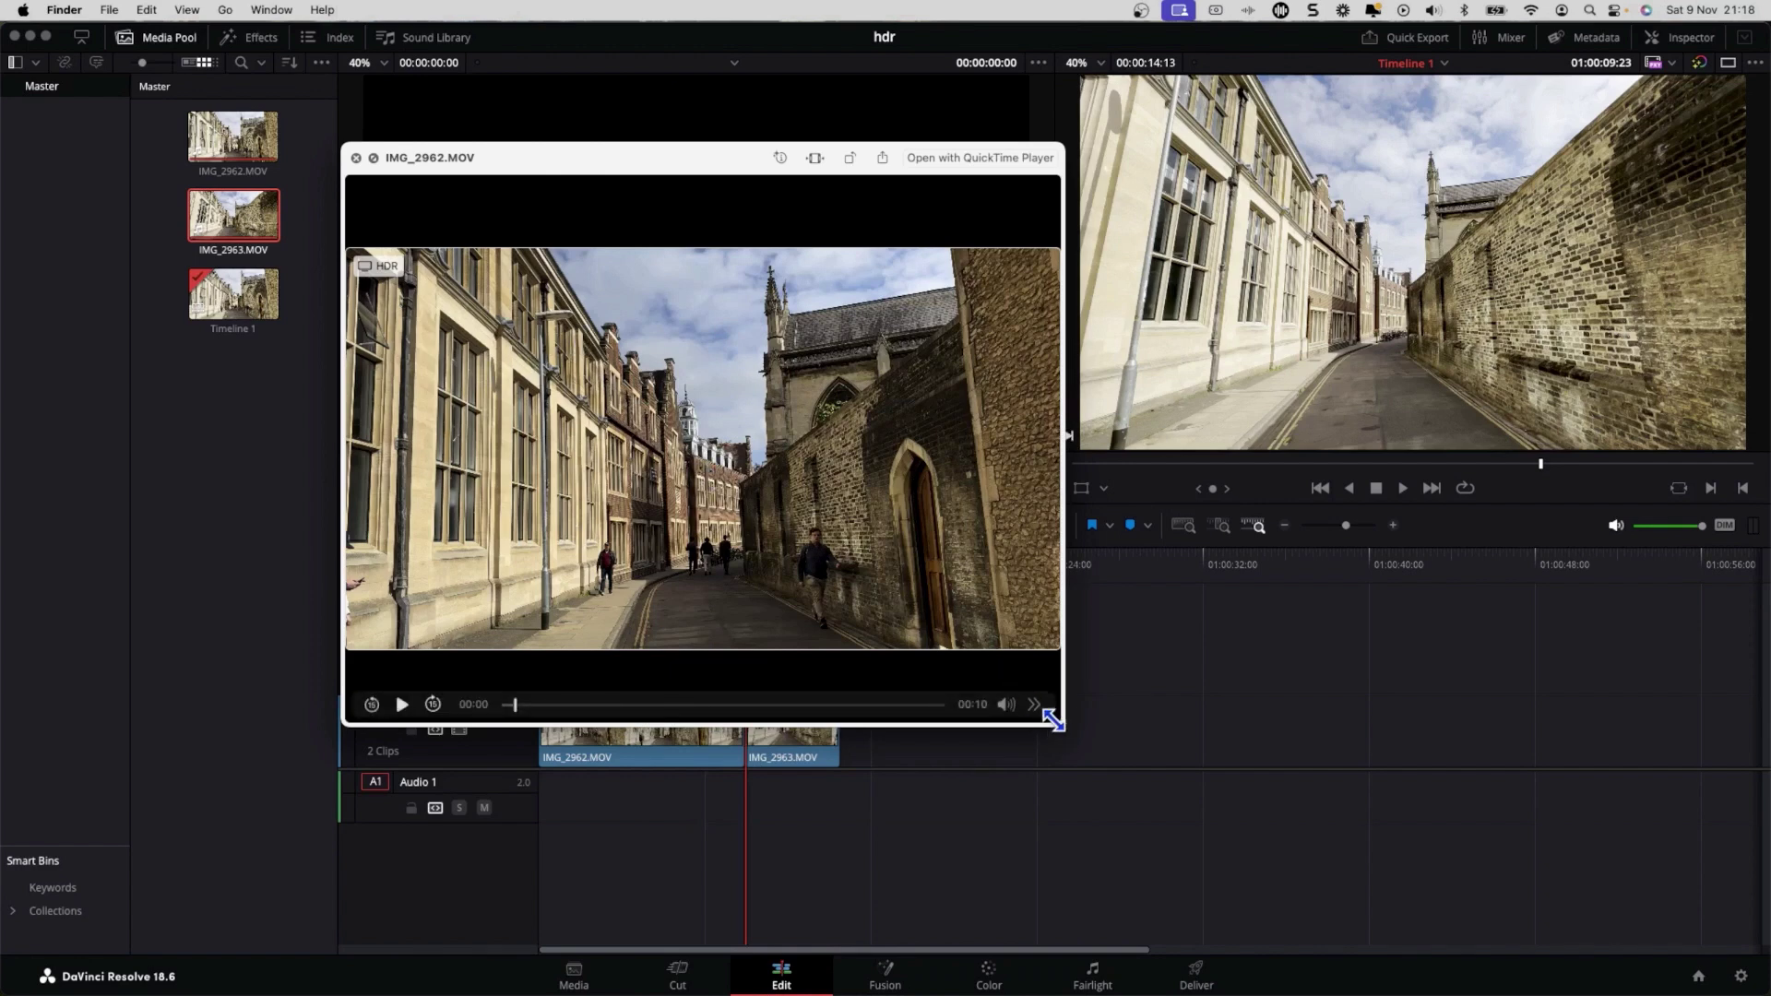
drag(1053, 720, 1194, 782)
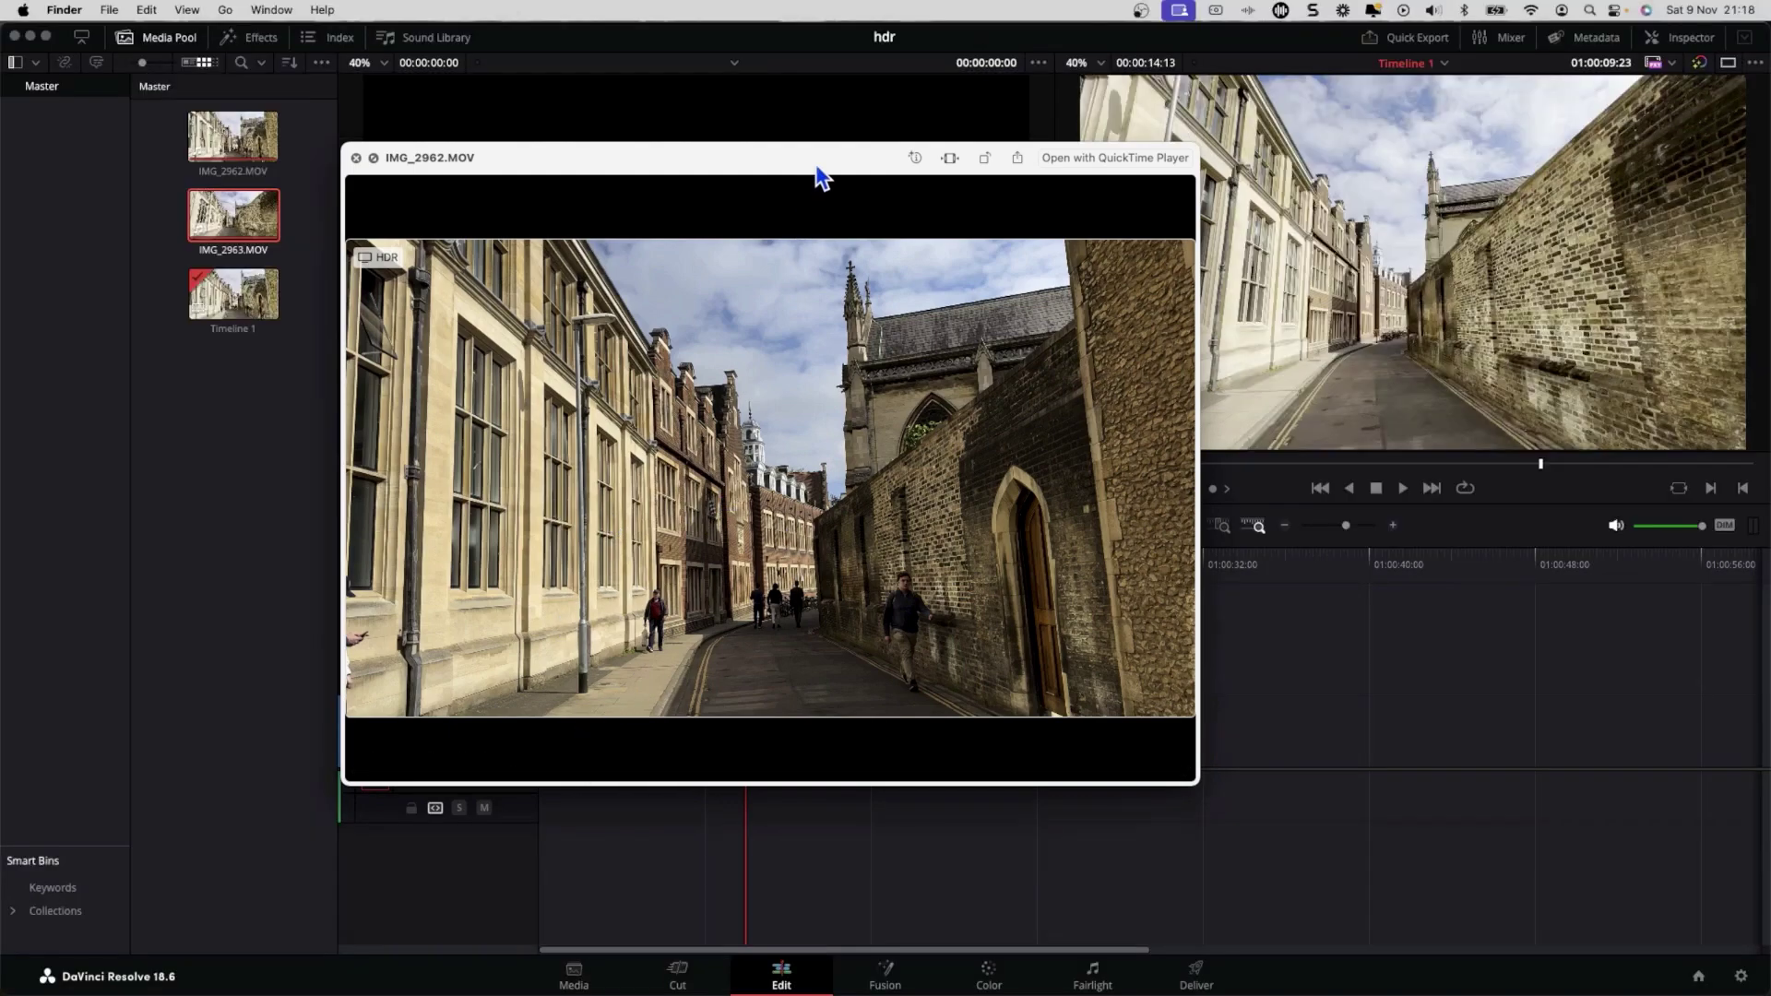
- Move the Quick Look window left and slightly lower, then close it to reveal the Edit page timeline
drag(818, 159, 592, 195)
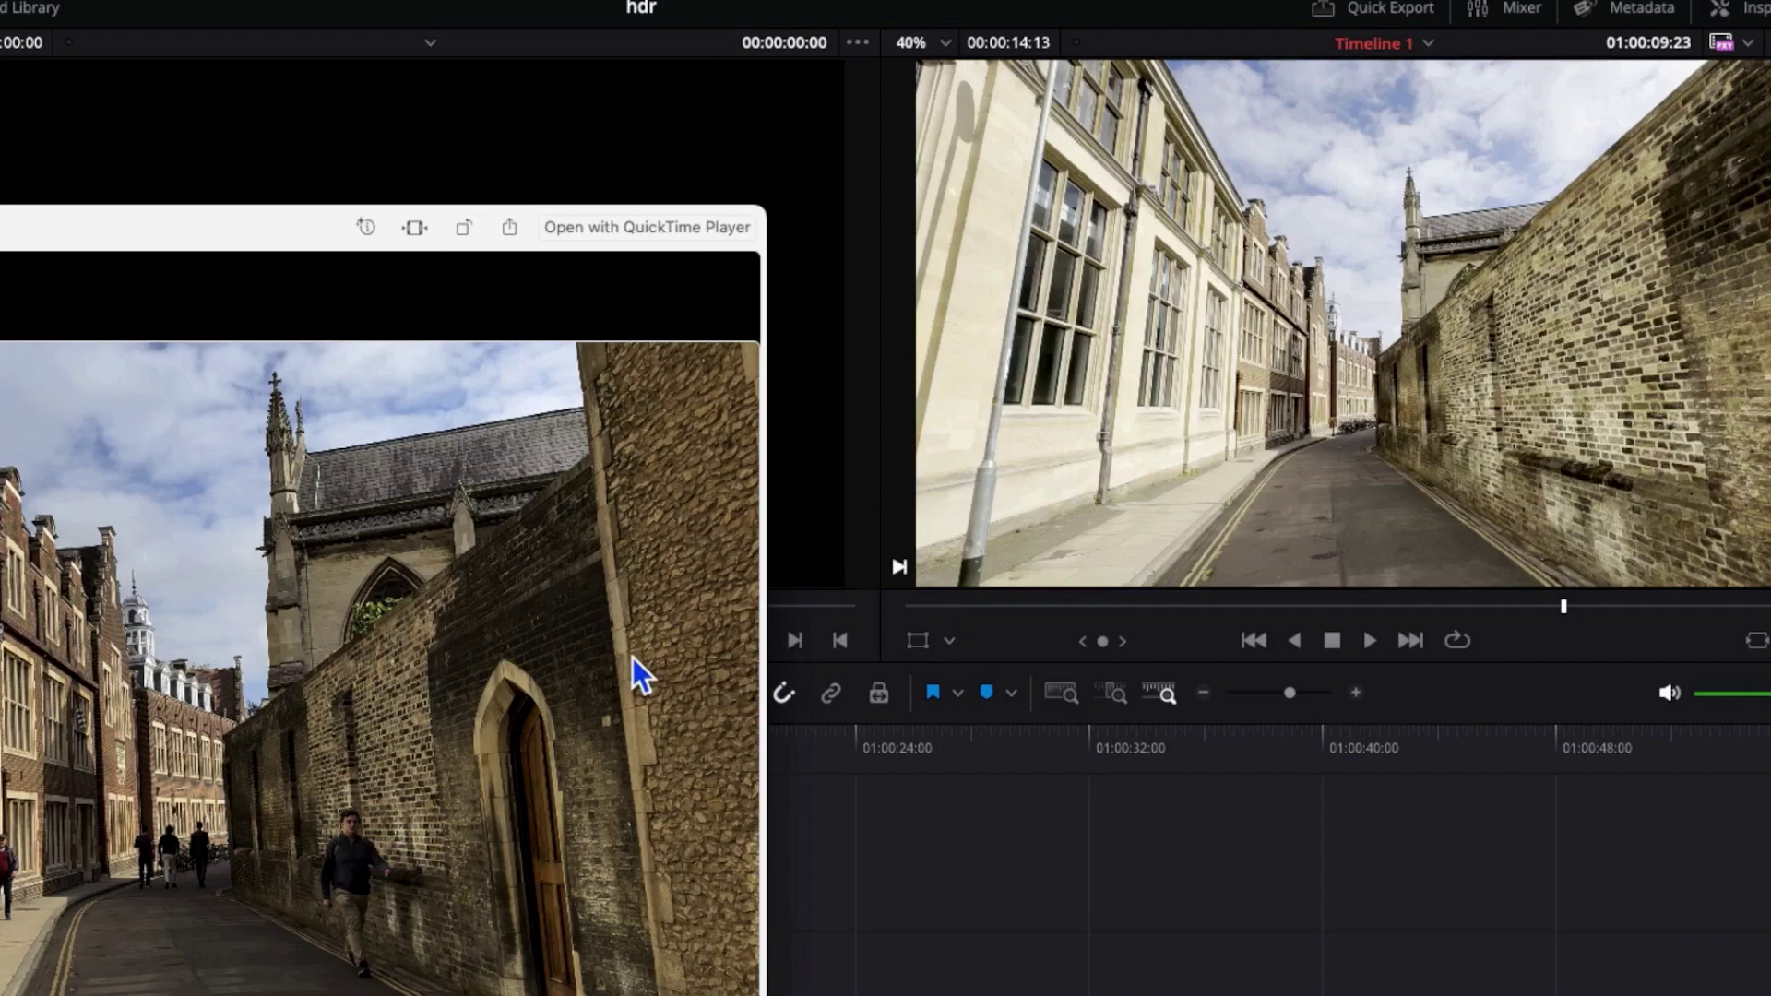
drag(191, 273, 181, 313)
click(667, 211)
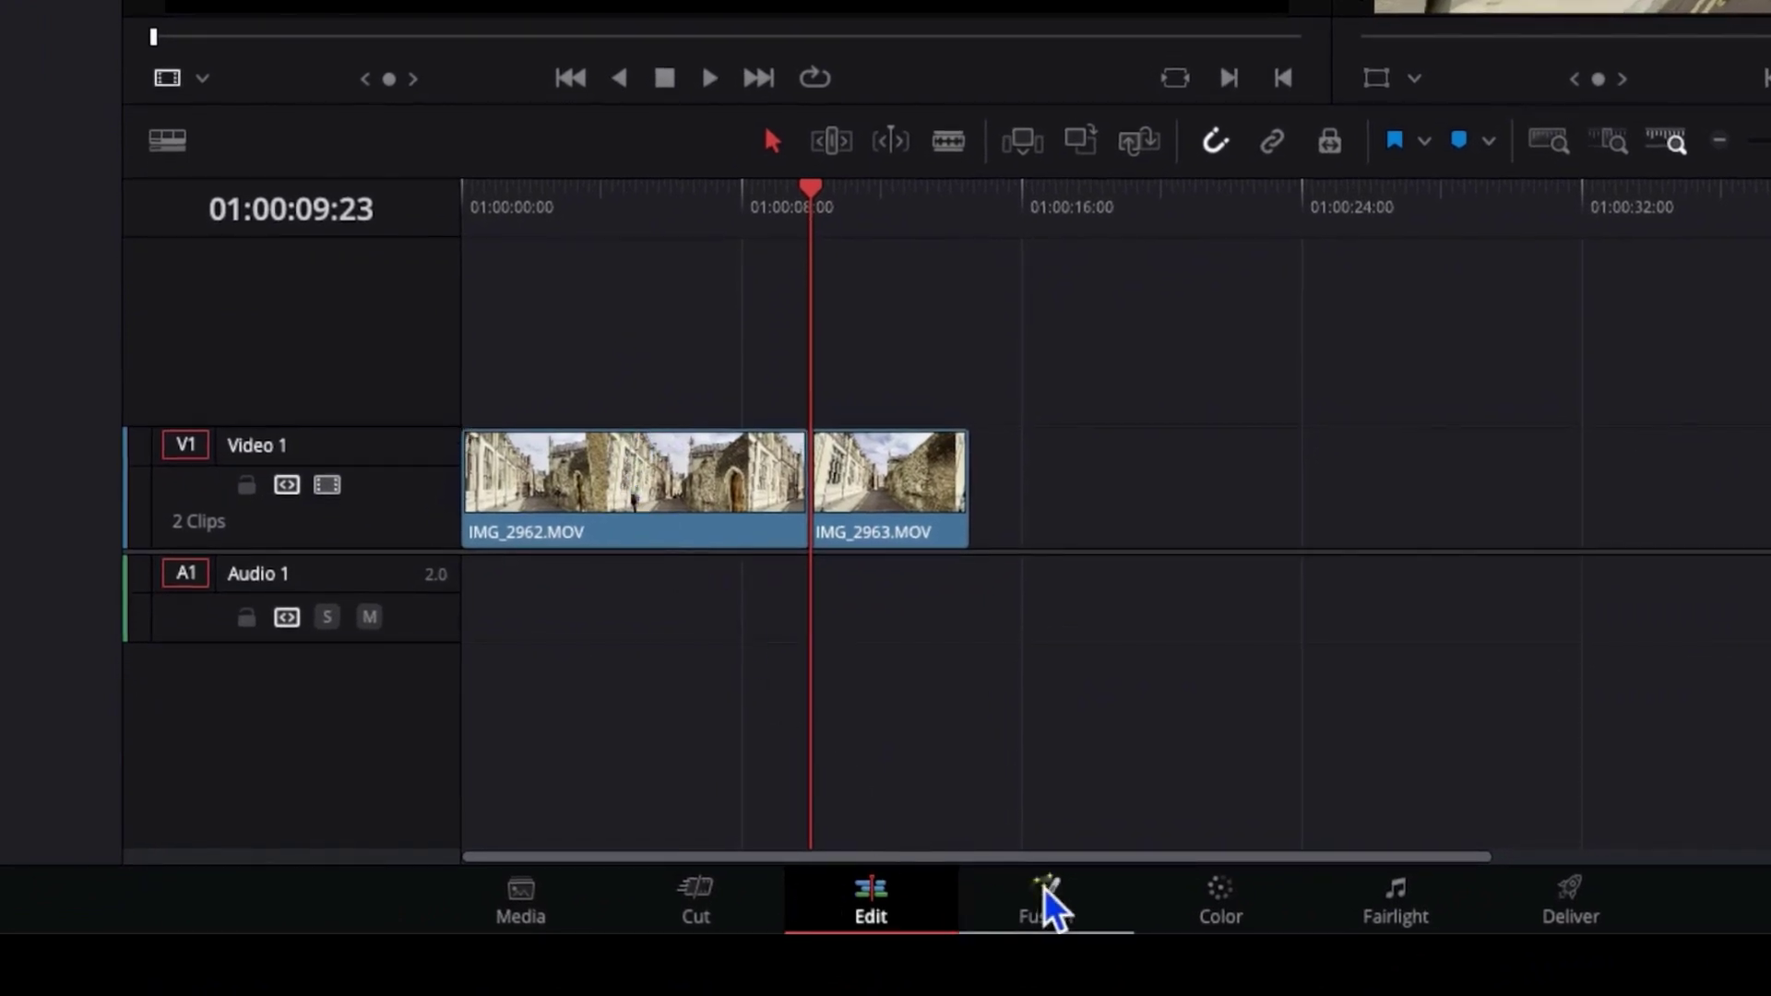
- On the Media page, select the clips IMG_2962.MOV and IMG_2963.MOV
click(547, 918)
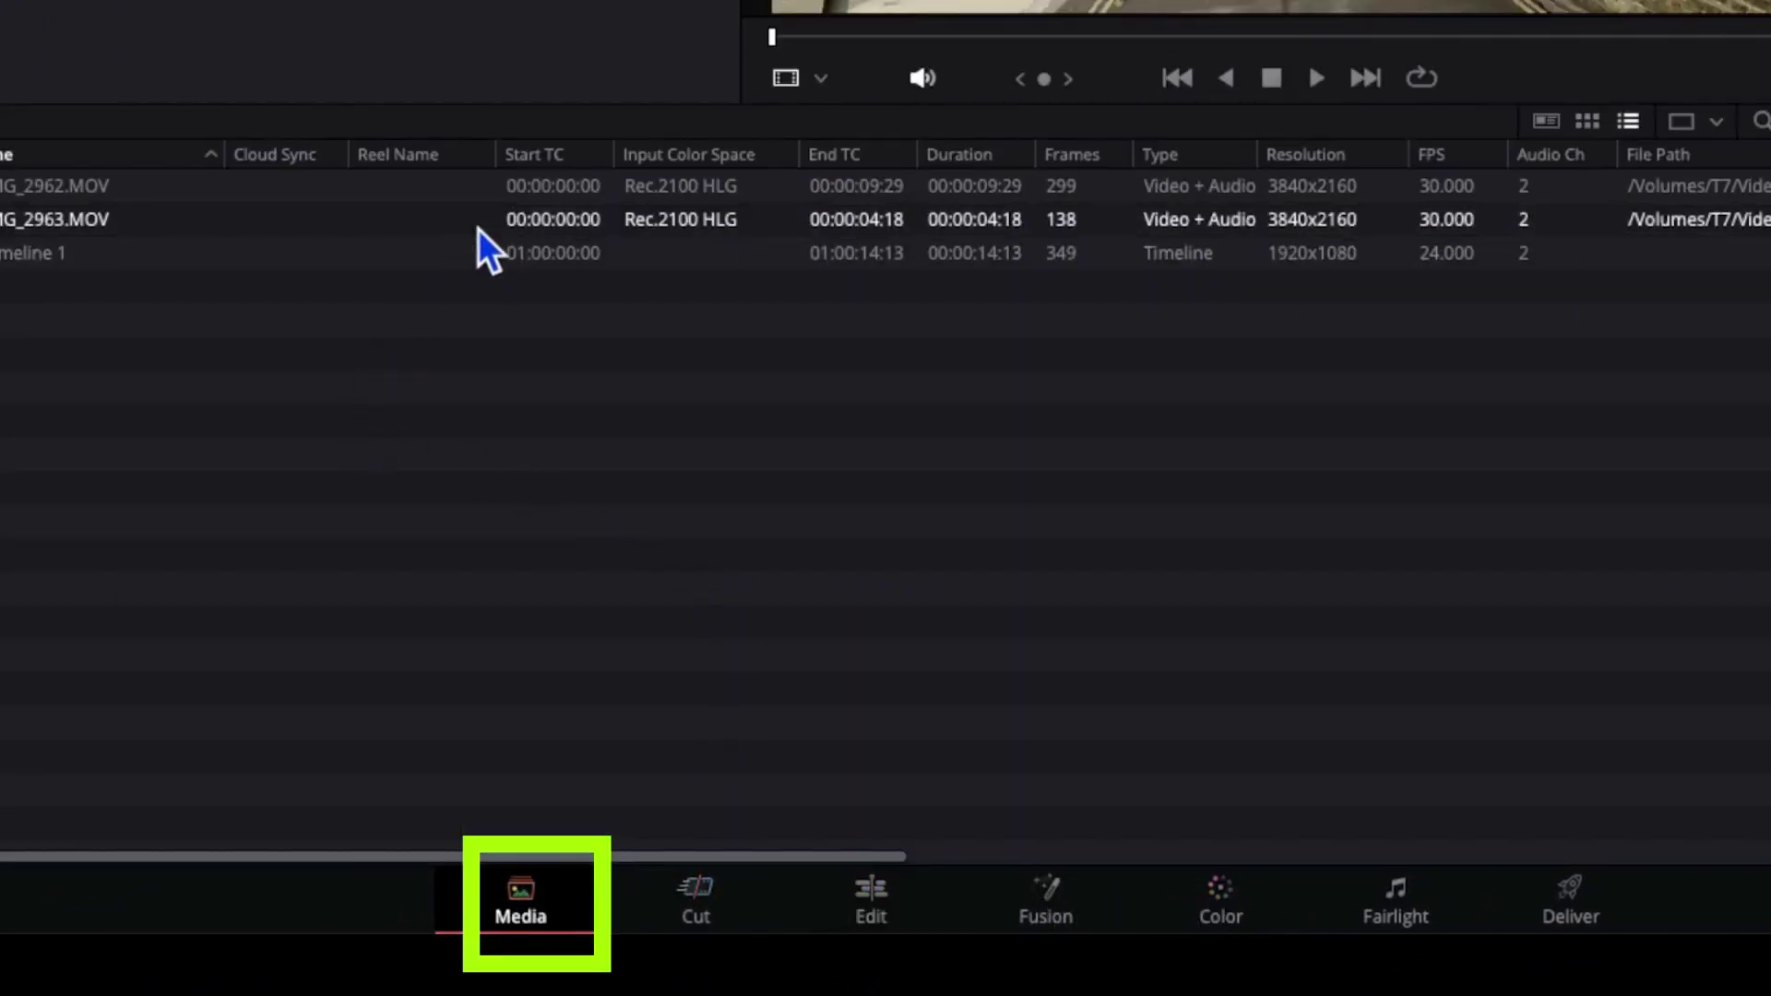
click(628, 197)
shift+click(454, 210)
click(652, 199)
click(652, 213)
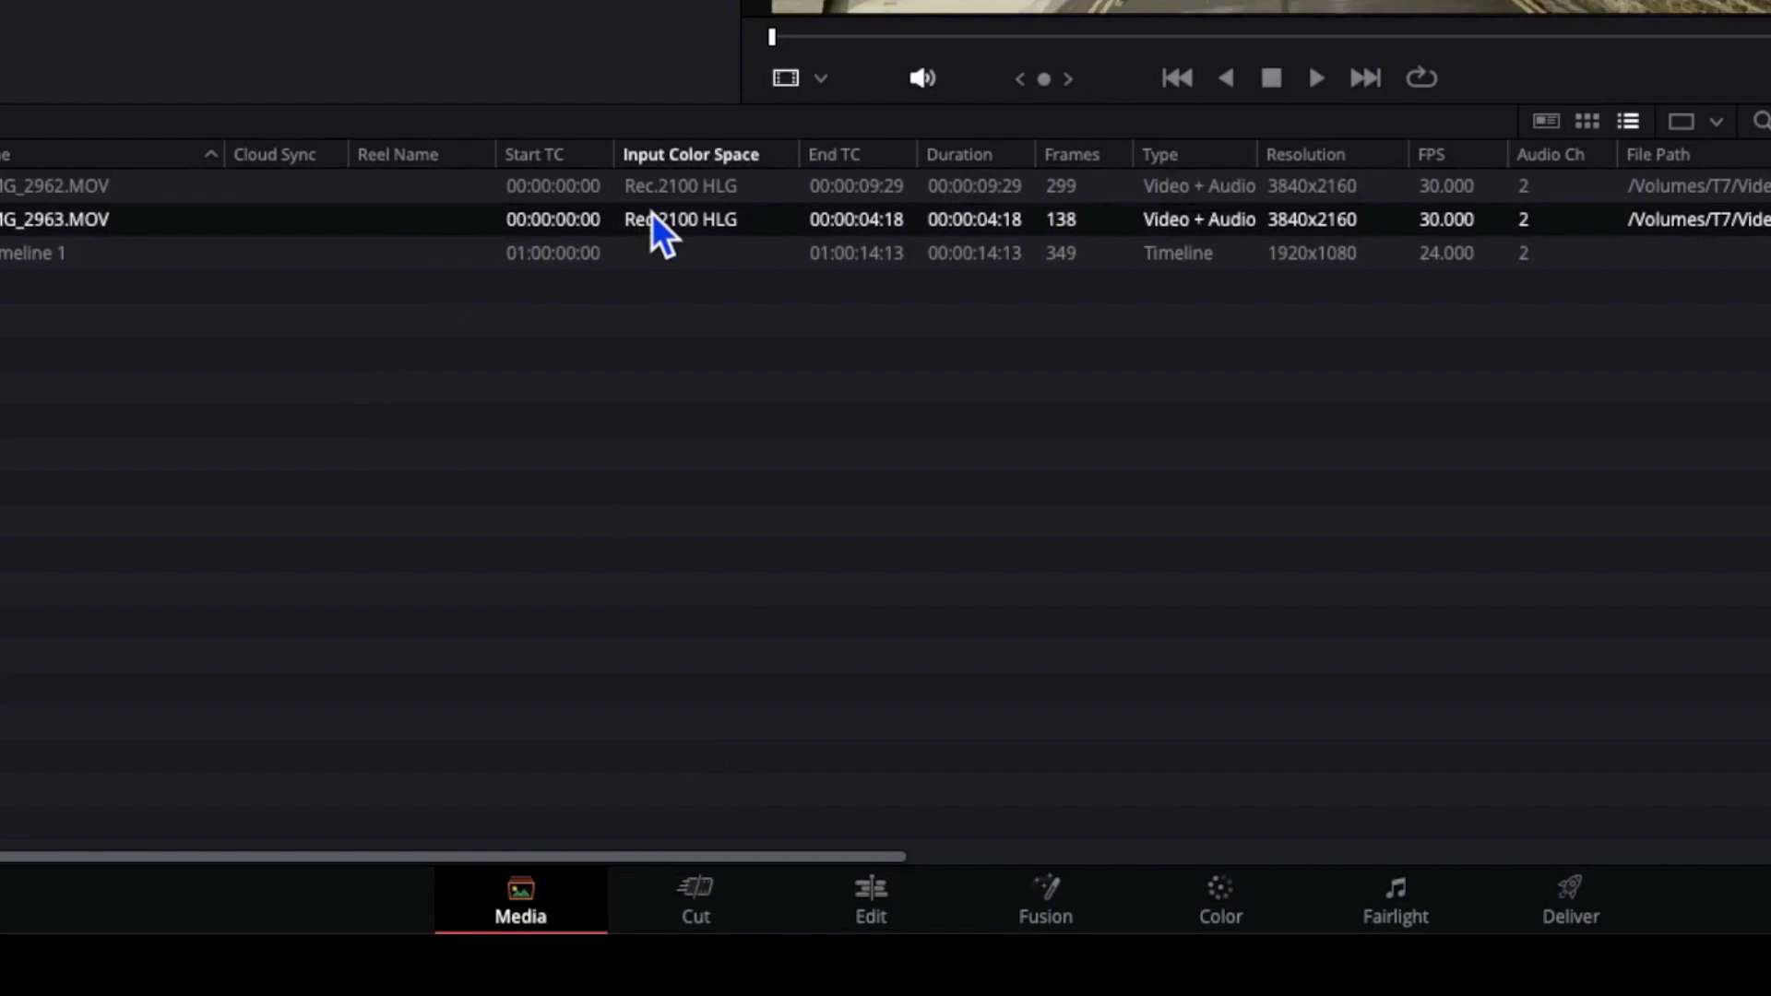
click(656, 197)
click(651, 207)
click(658, 201)
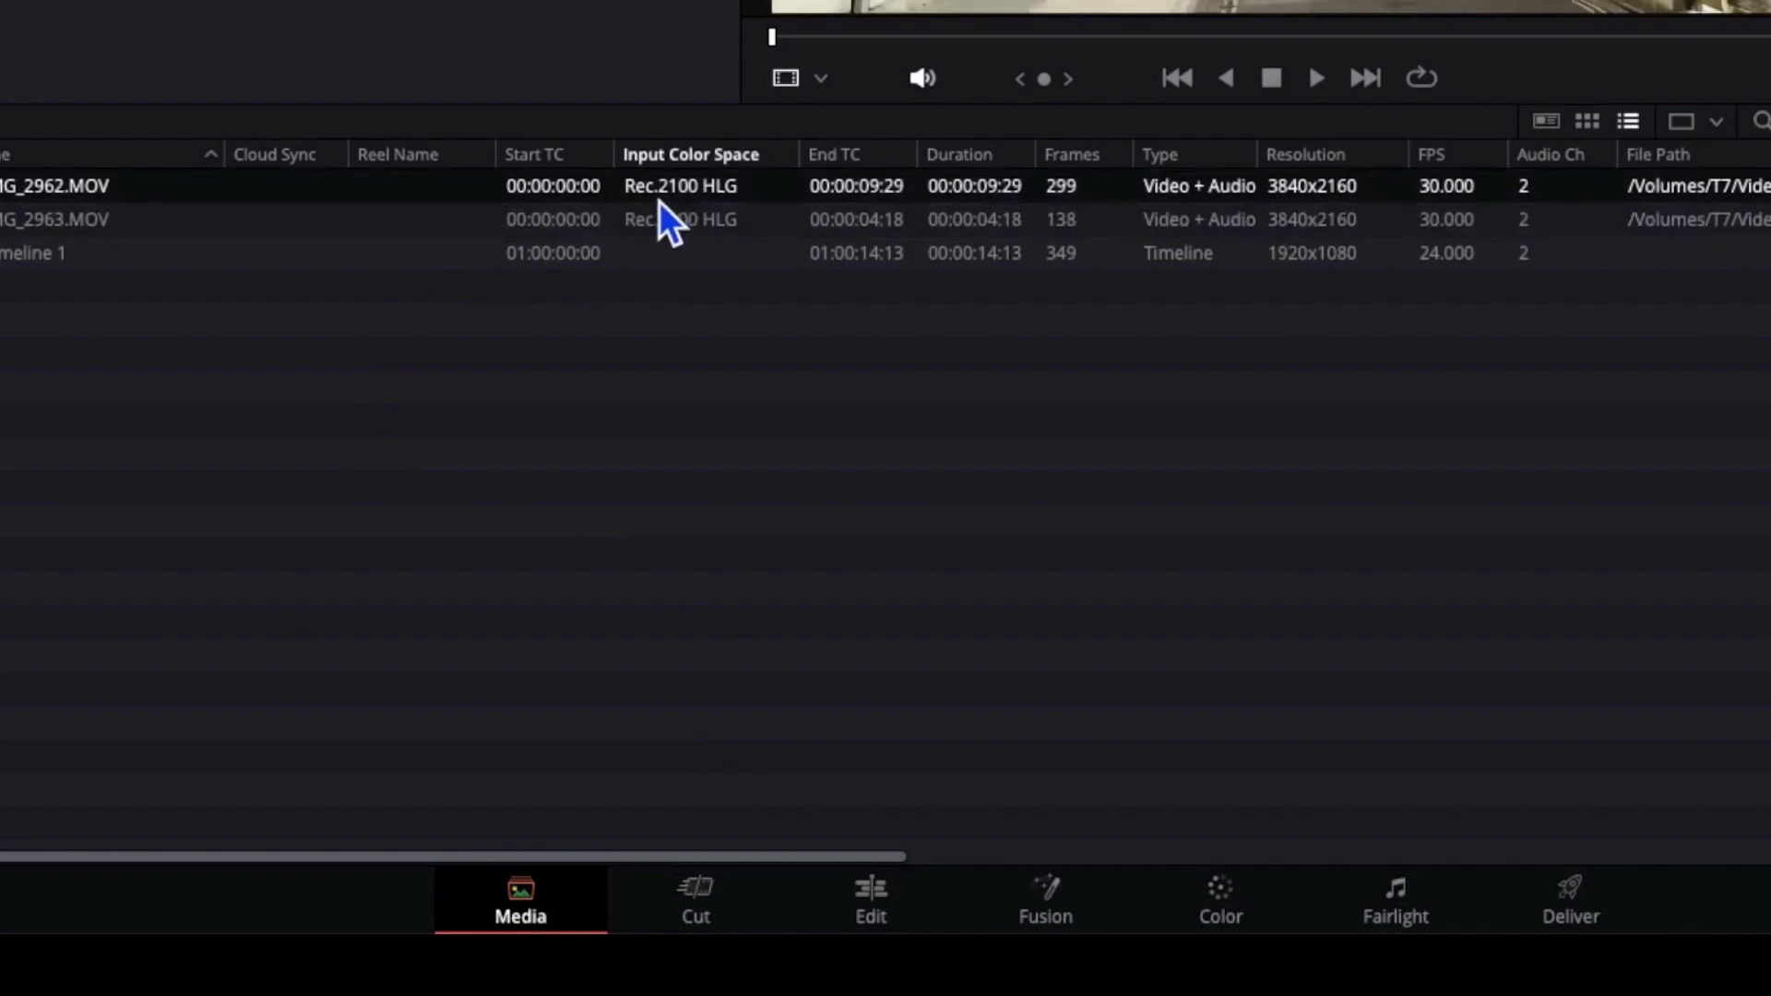
shift+click(730, 209)
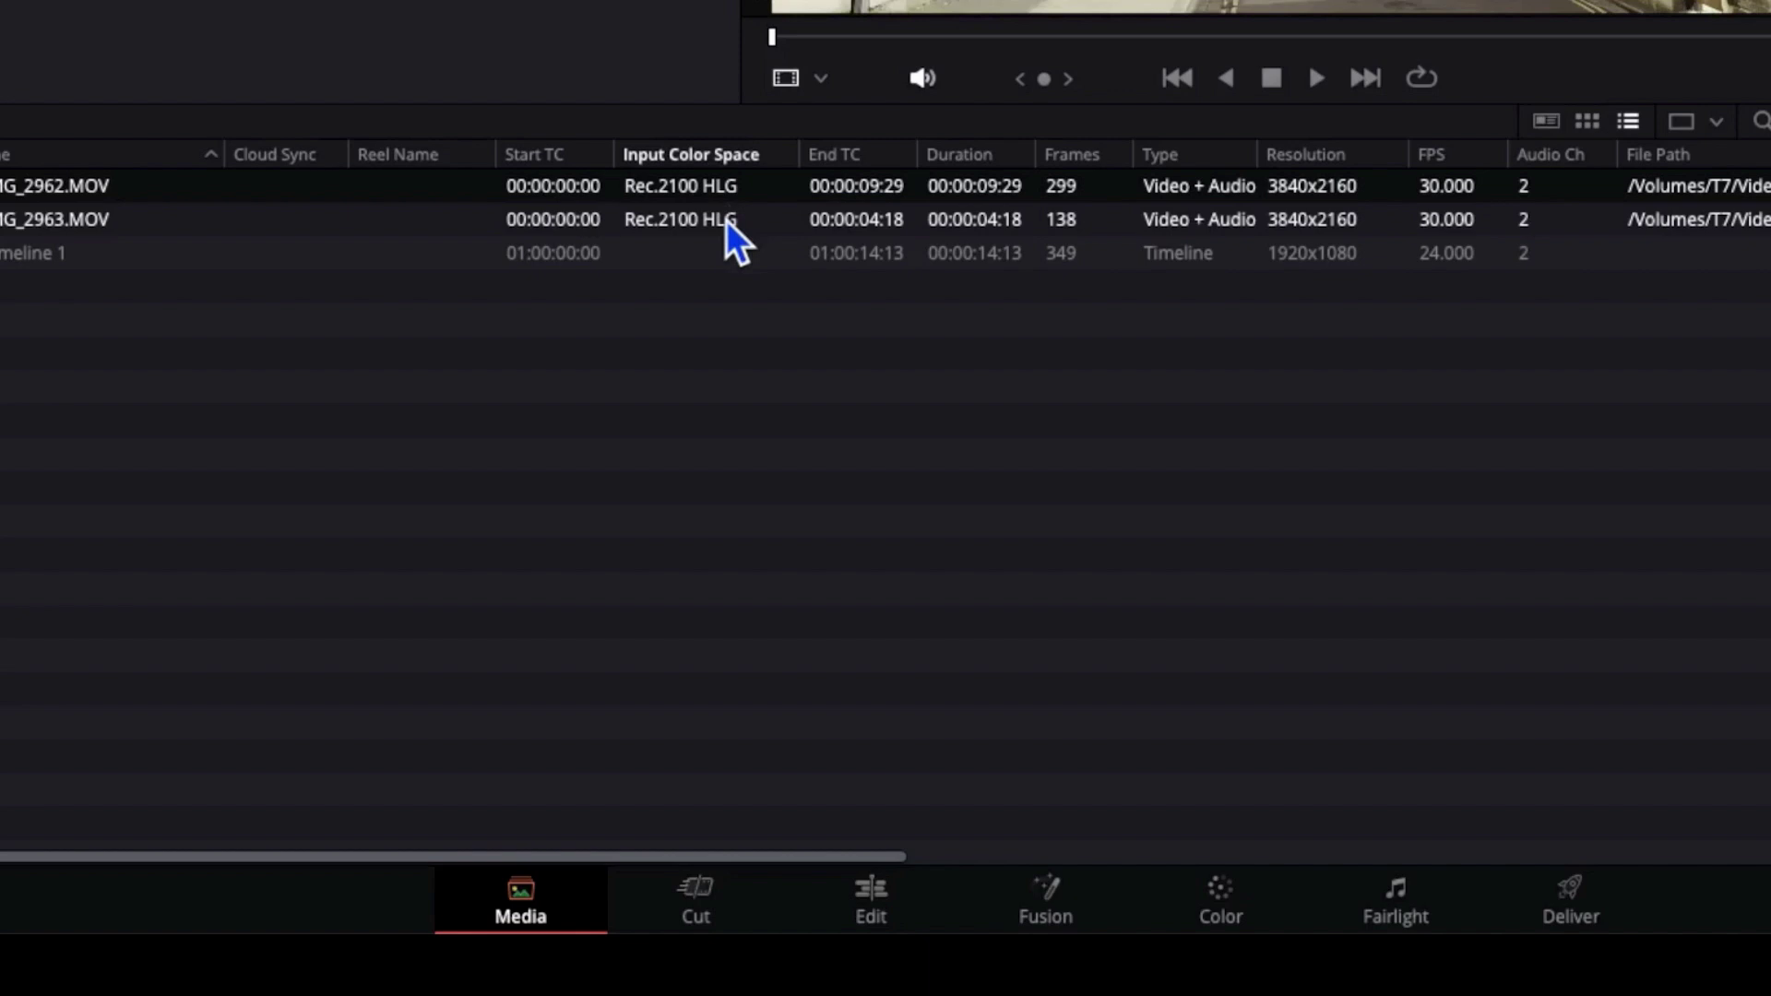
click(726, 222)
click(732, 197)
shift+click(729, 216)
click(701, 183)
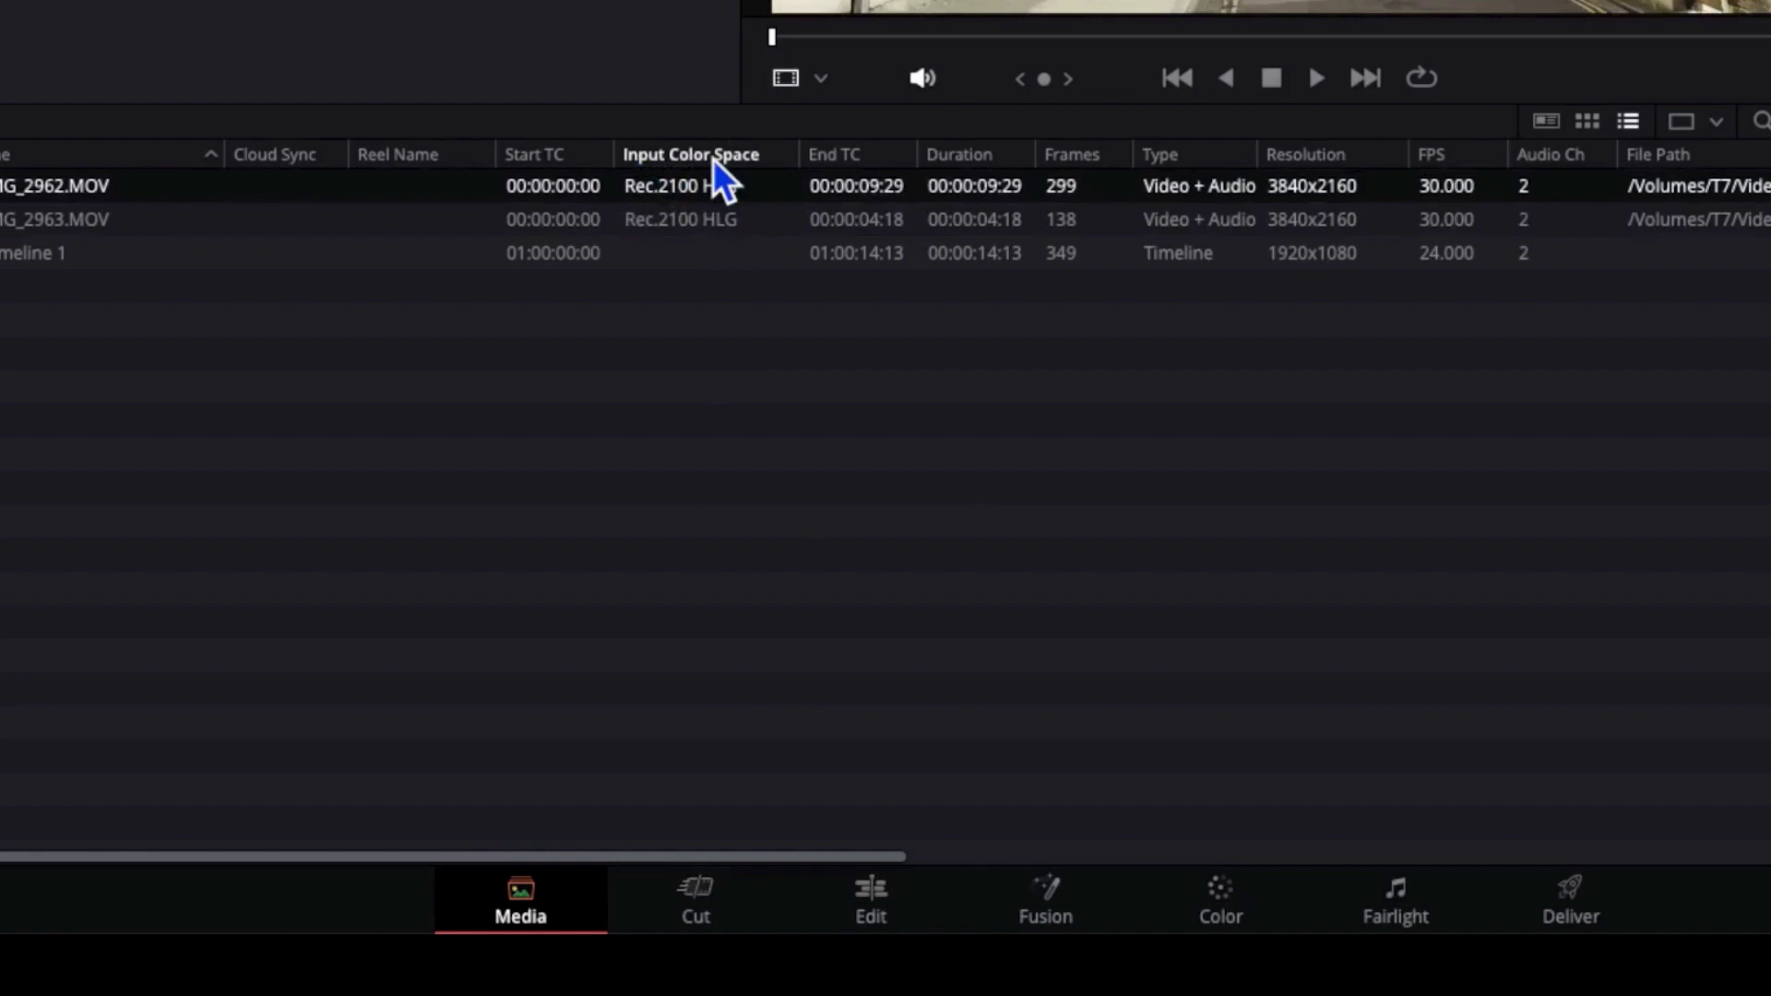
- Show the Input Color Space column, revealing Rec.2100 HLG for both clips
right_click(712, 159)
click(743, 104)
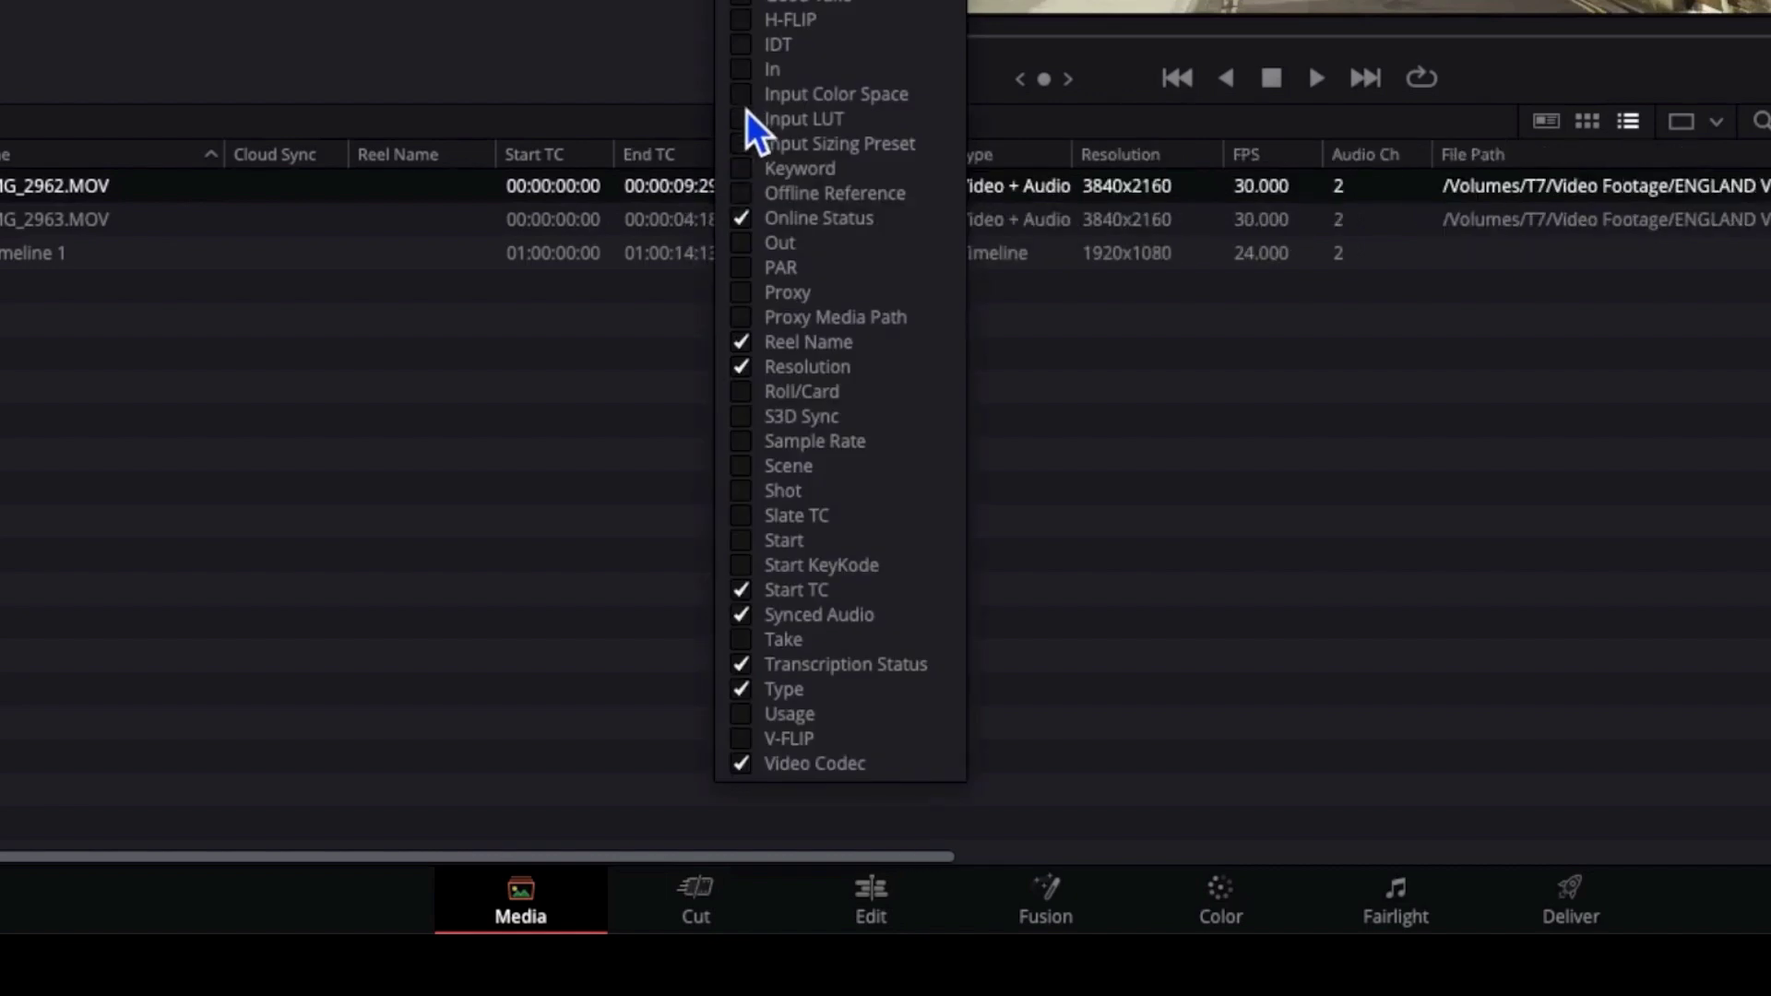
click(757, 103)
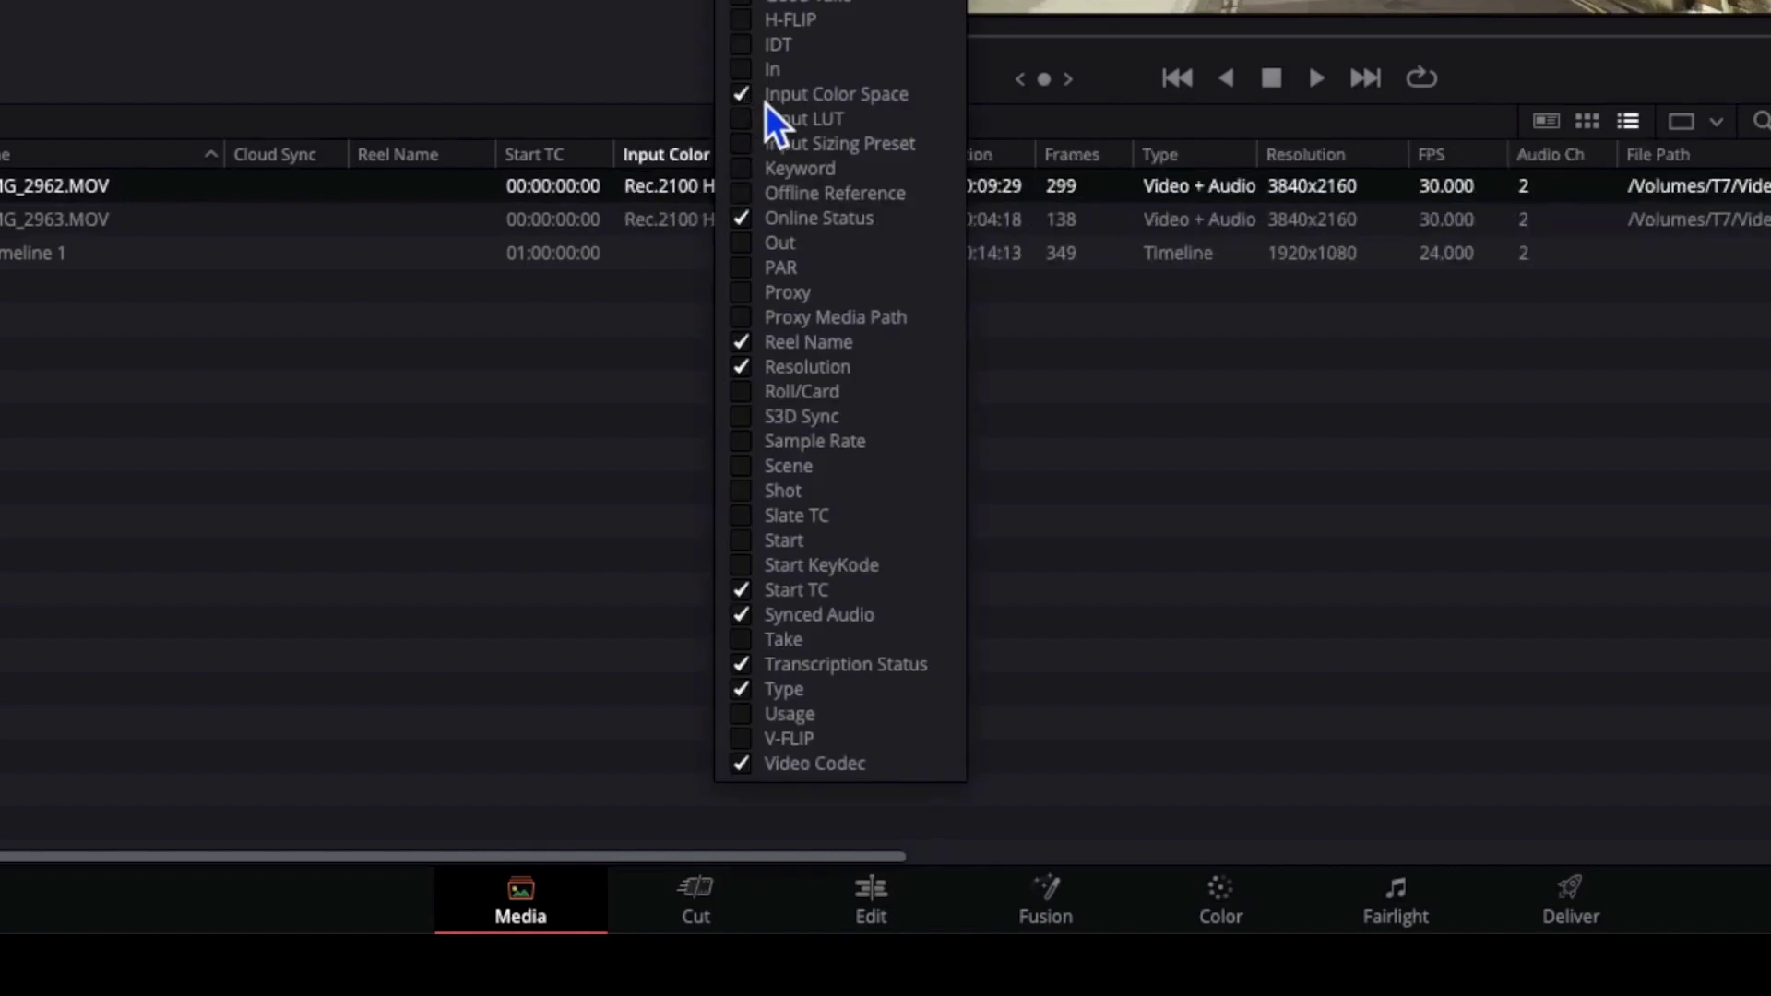
click(668, 241)
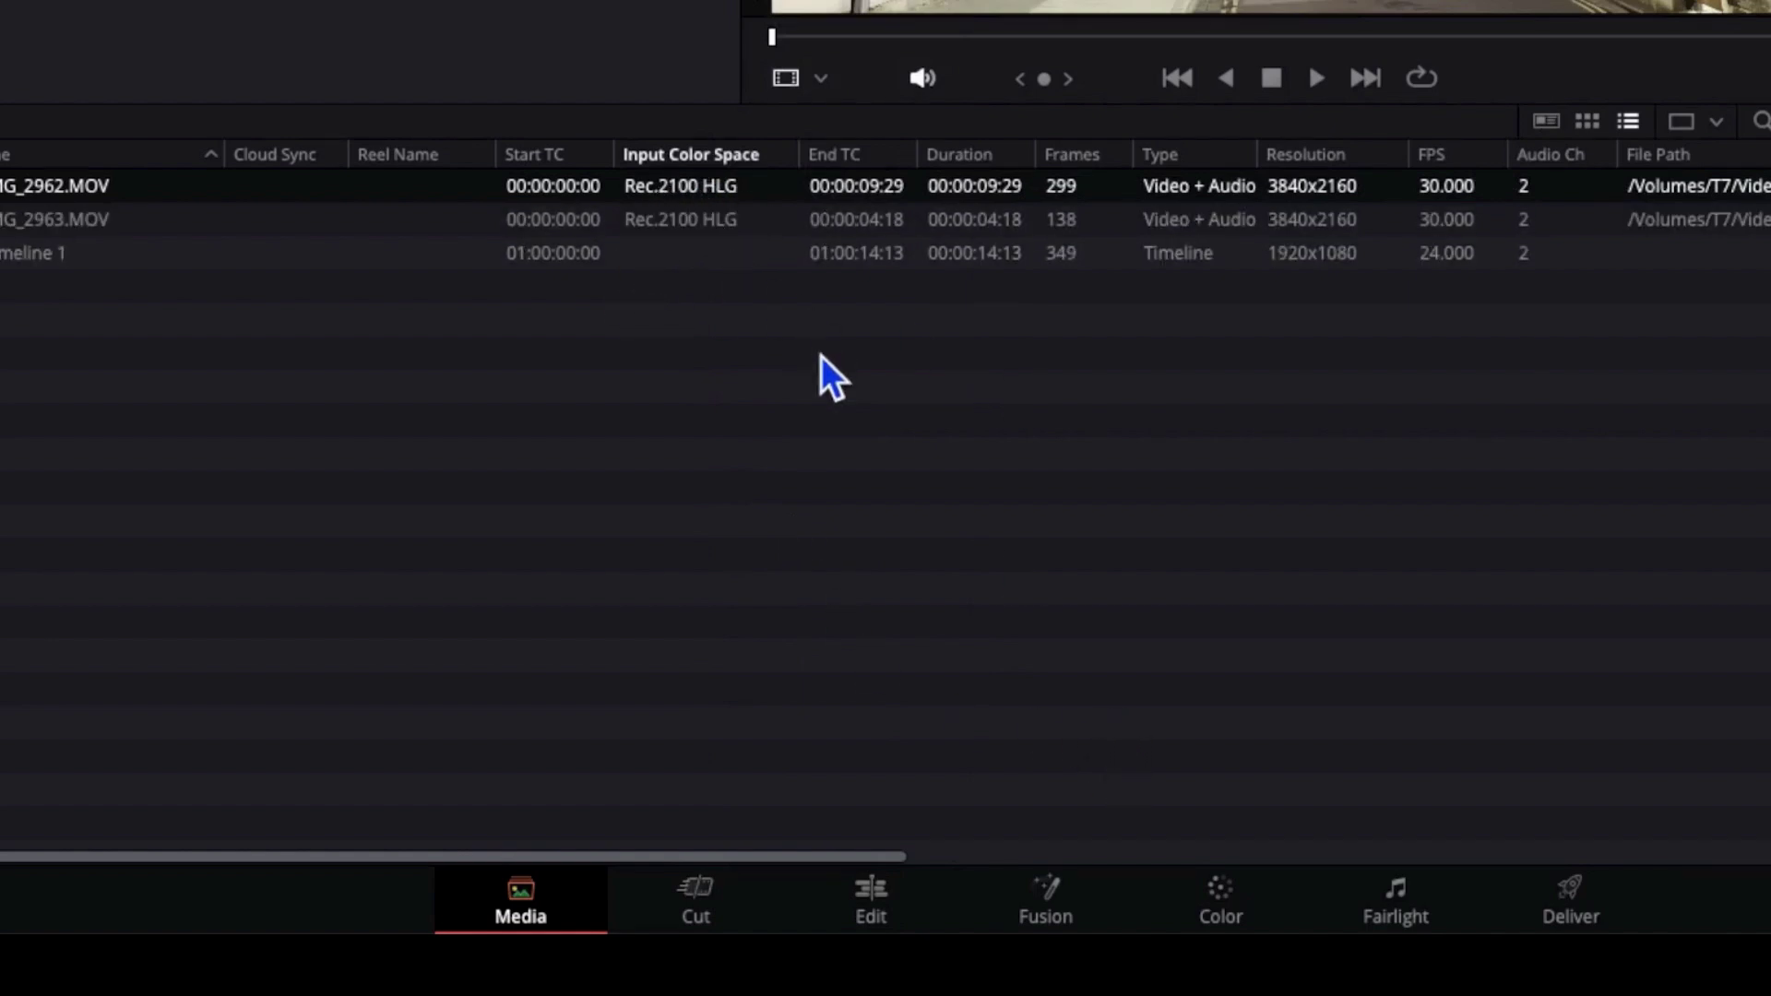
- On the Color page, add serial node 02 after node 01
click(1218, 891)
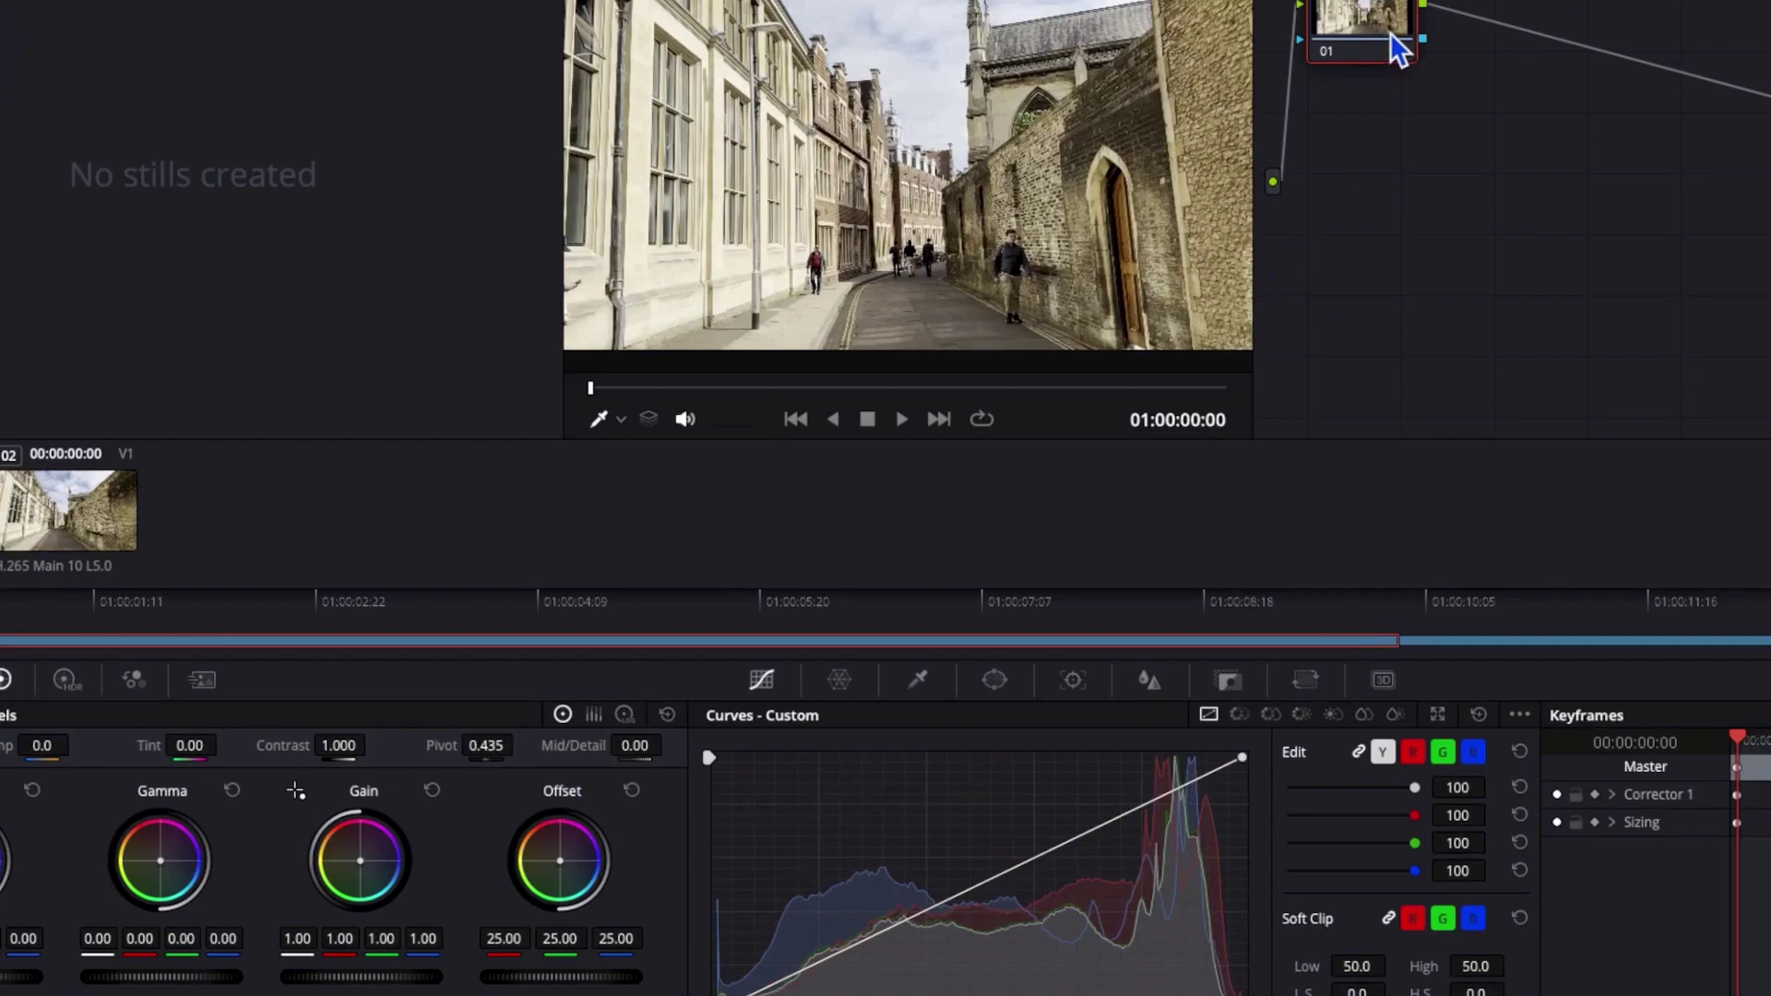
right_click(1533, 0)
mouse_move(1157, 395)
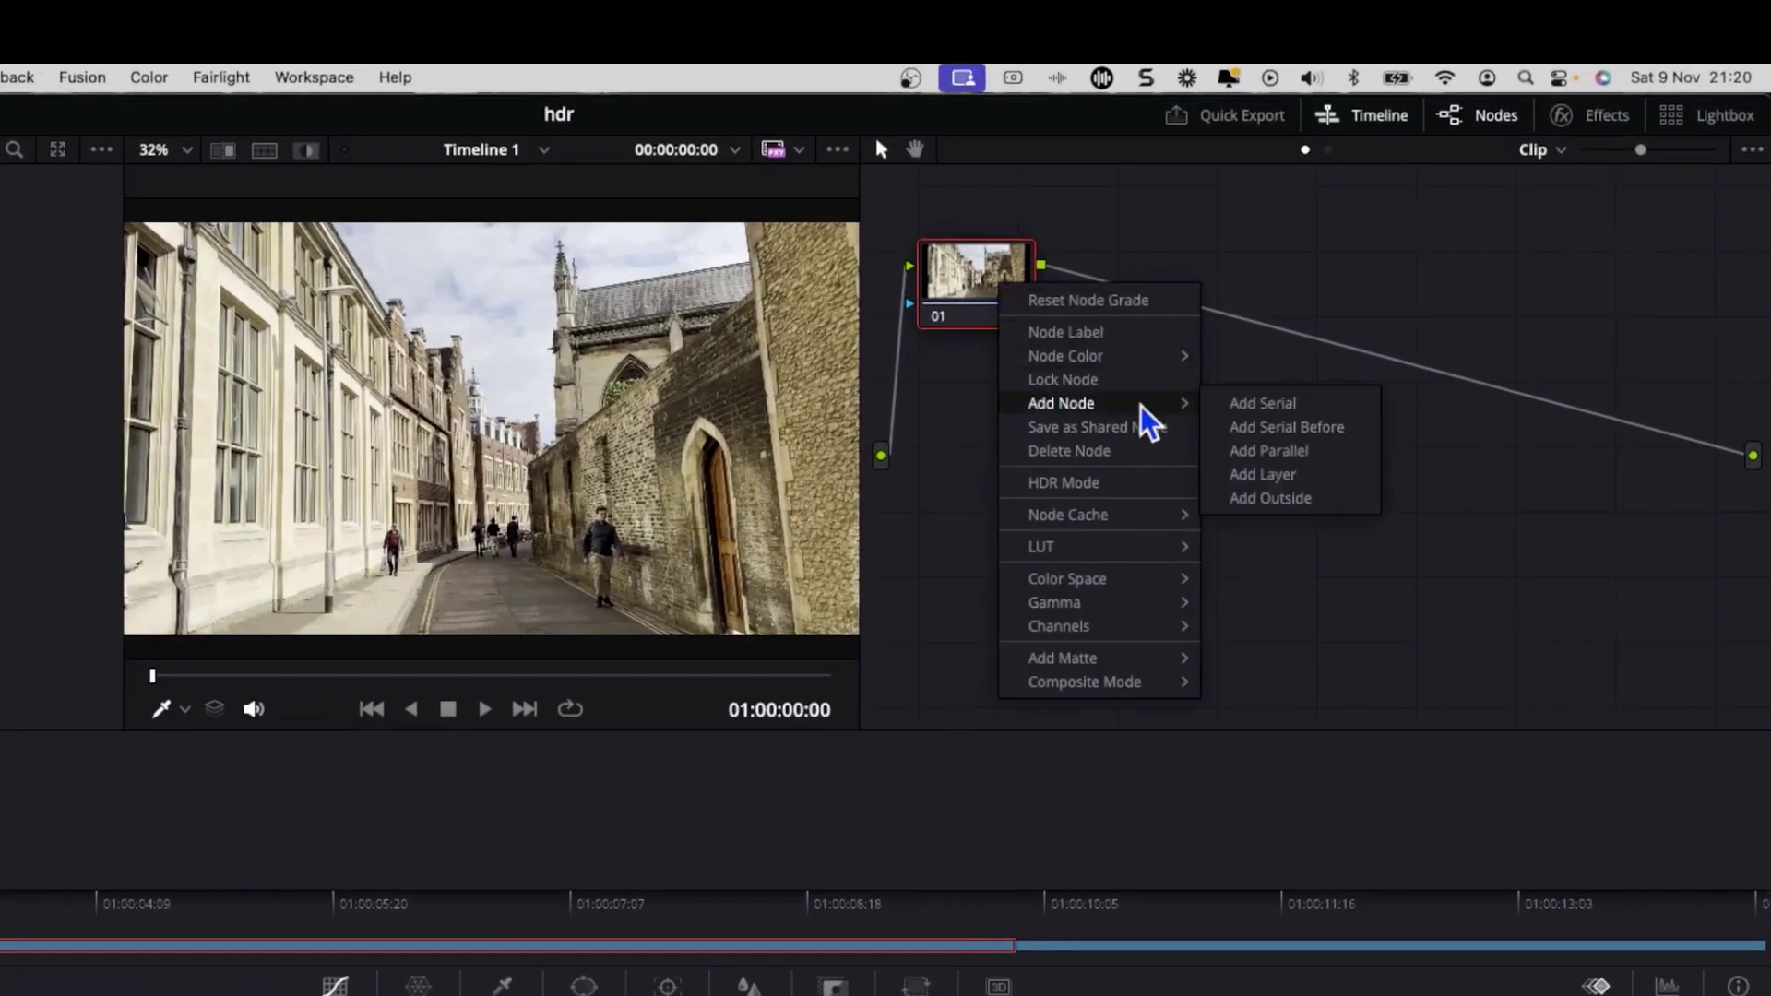
click(1233, 409)
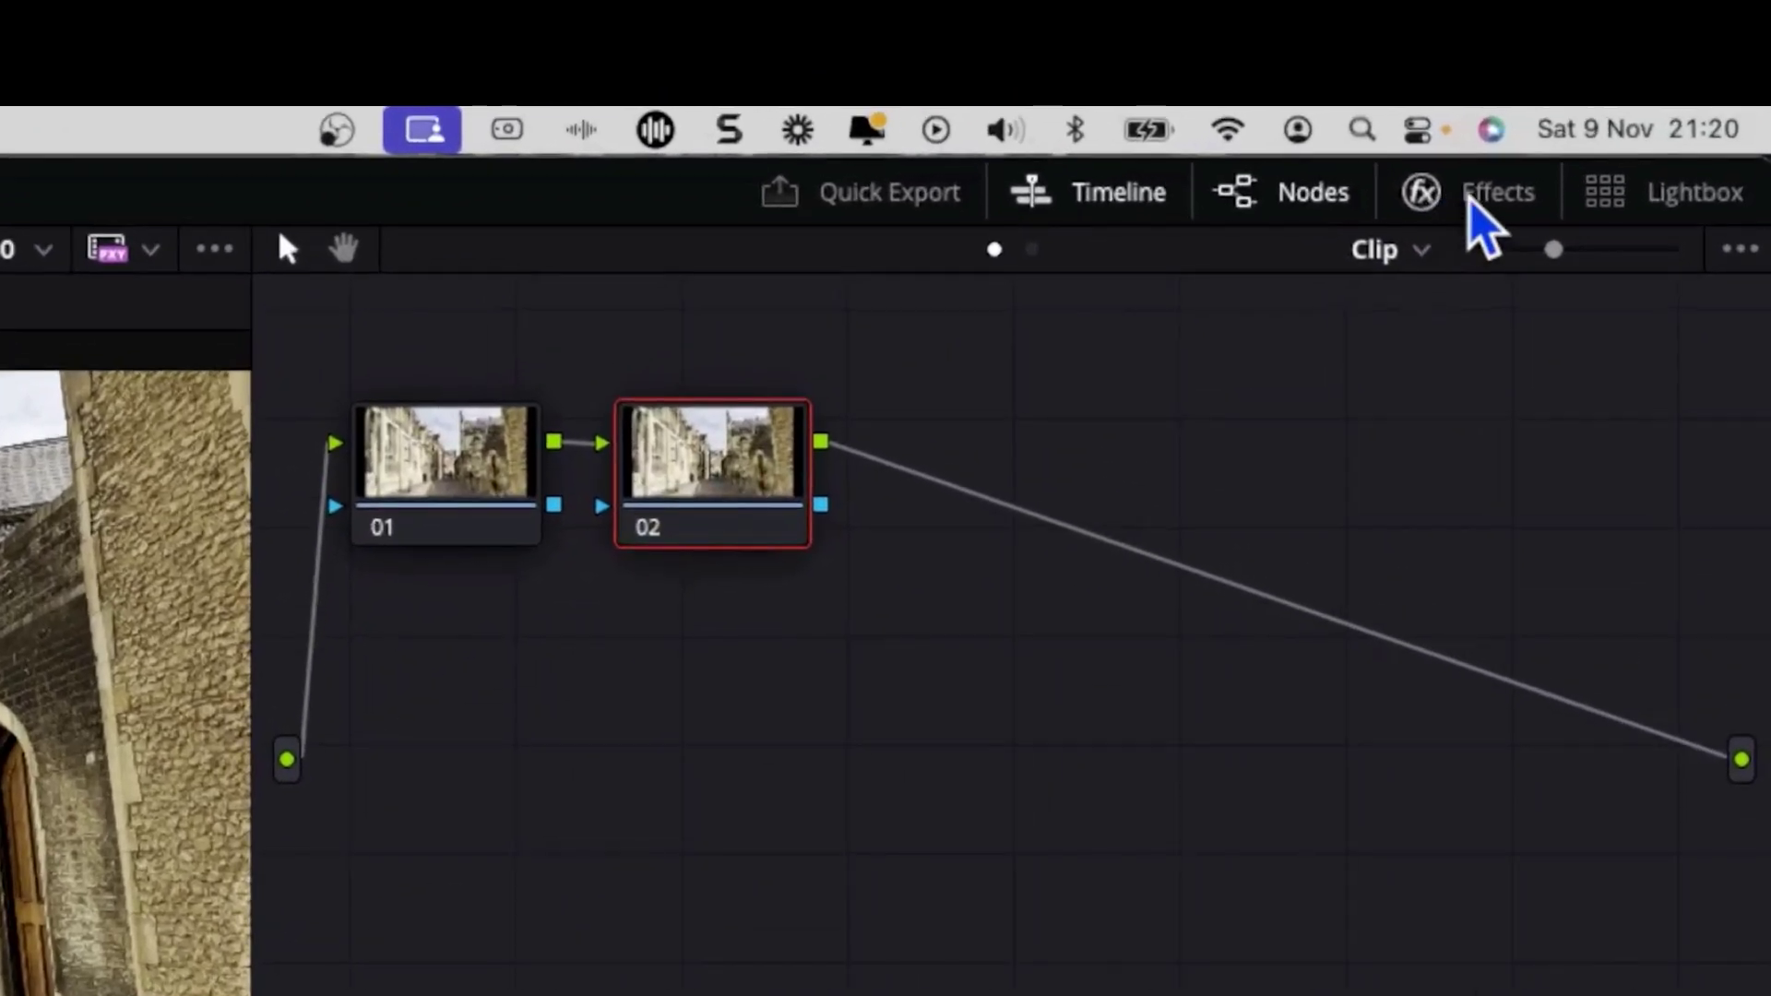
- Show the Effects library listing the Resolve FX Color effects
click(1483, 199)
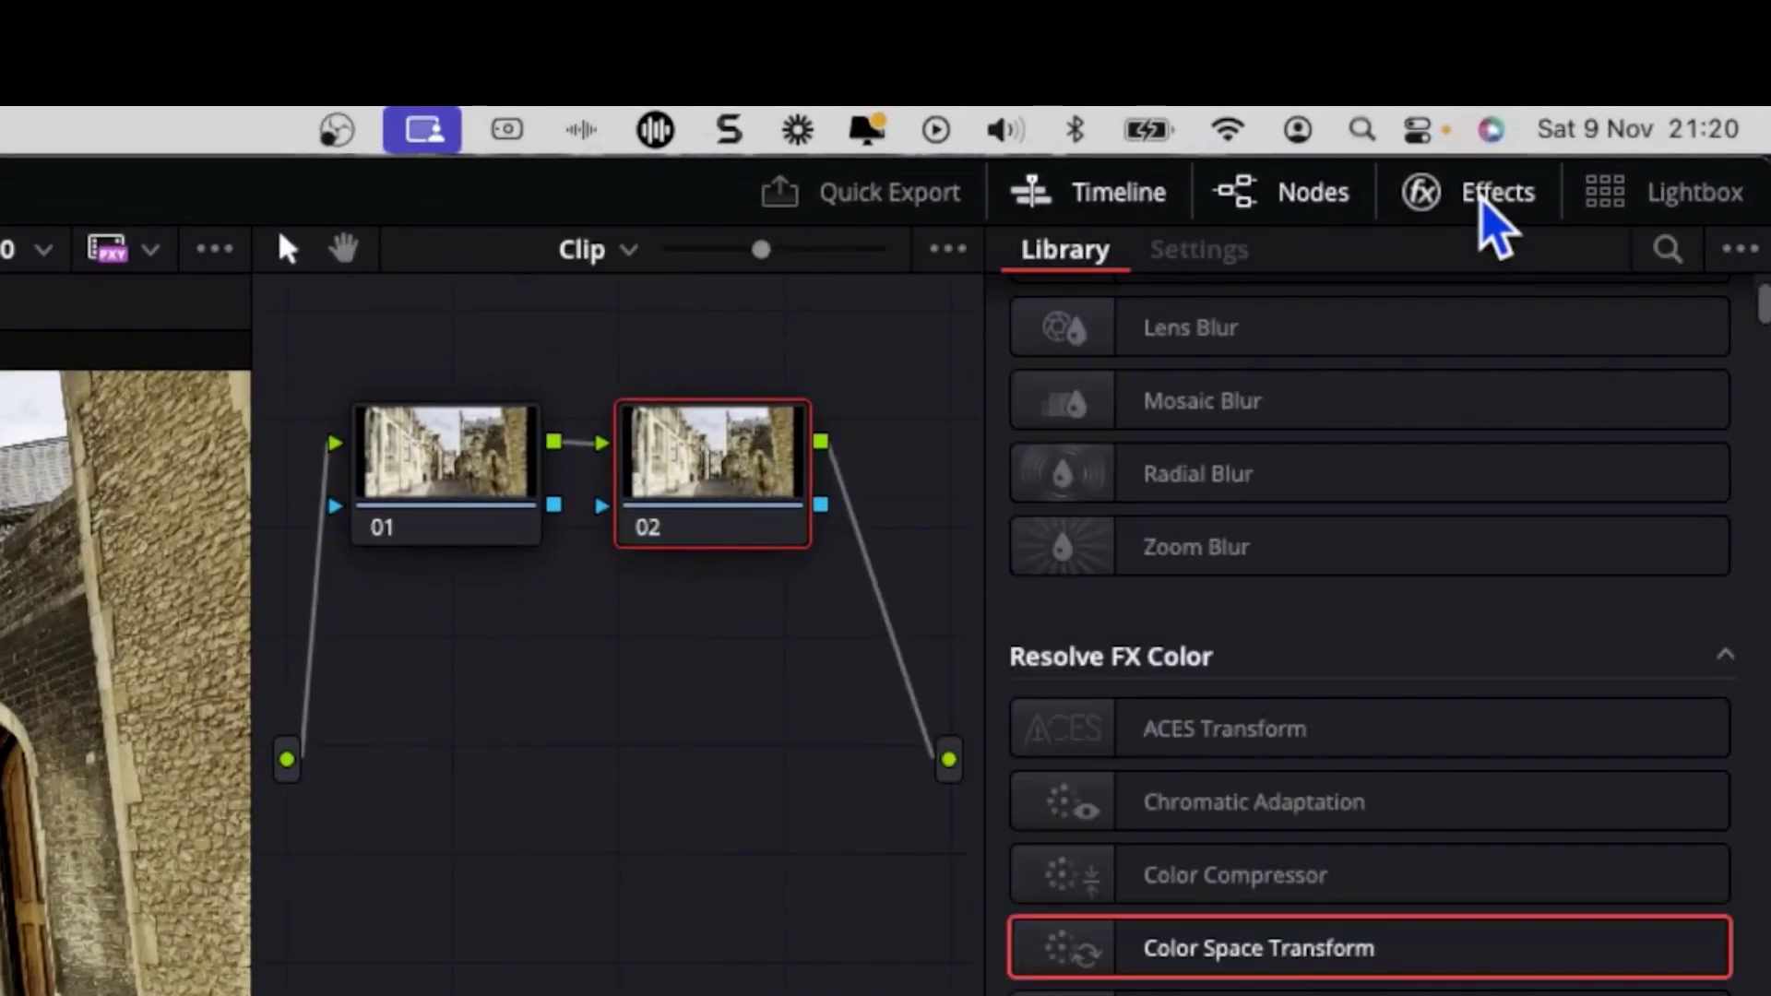
scroll(1215, 681, up, 2)
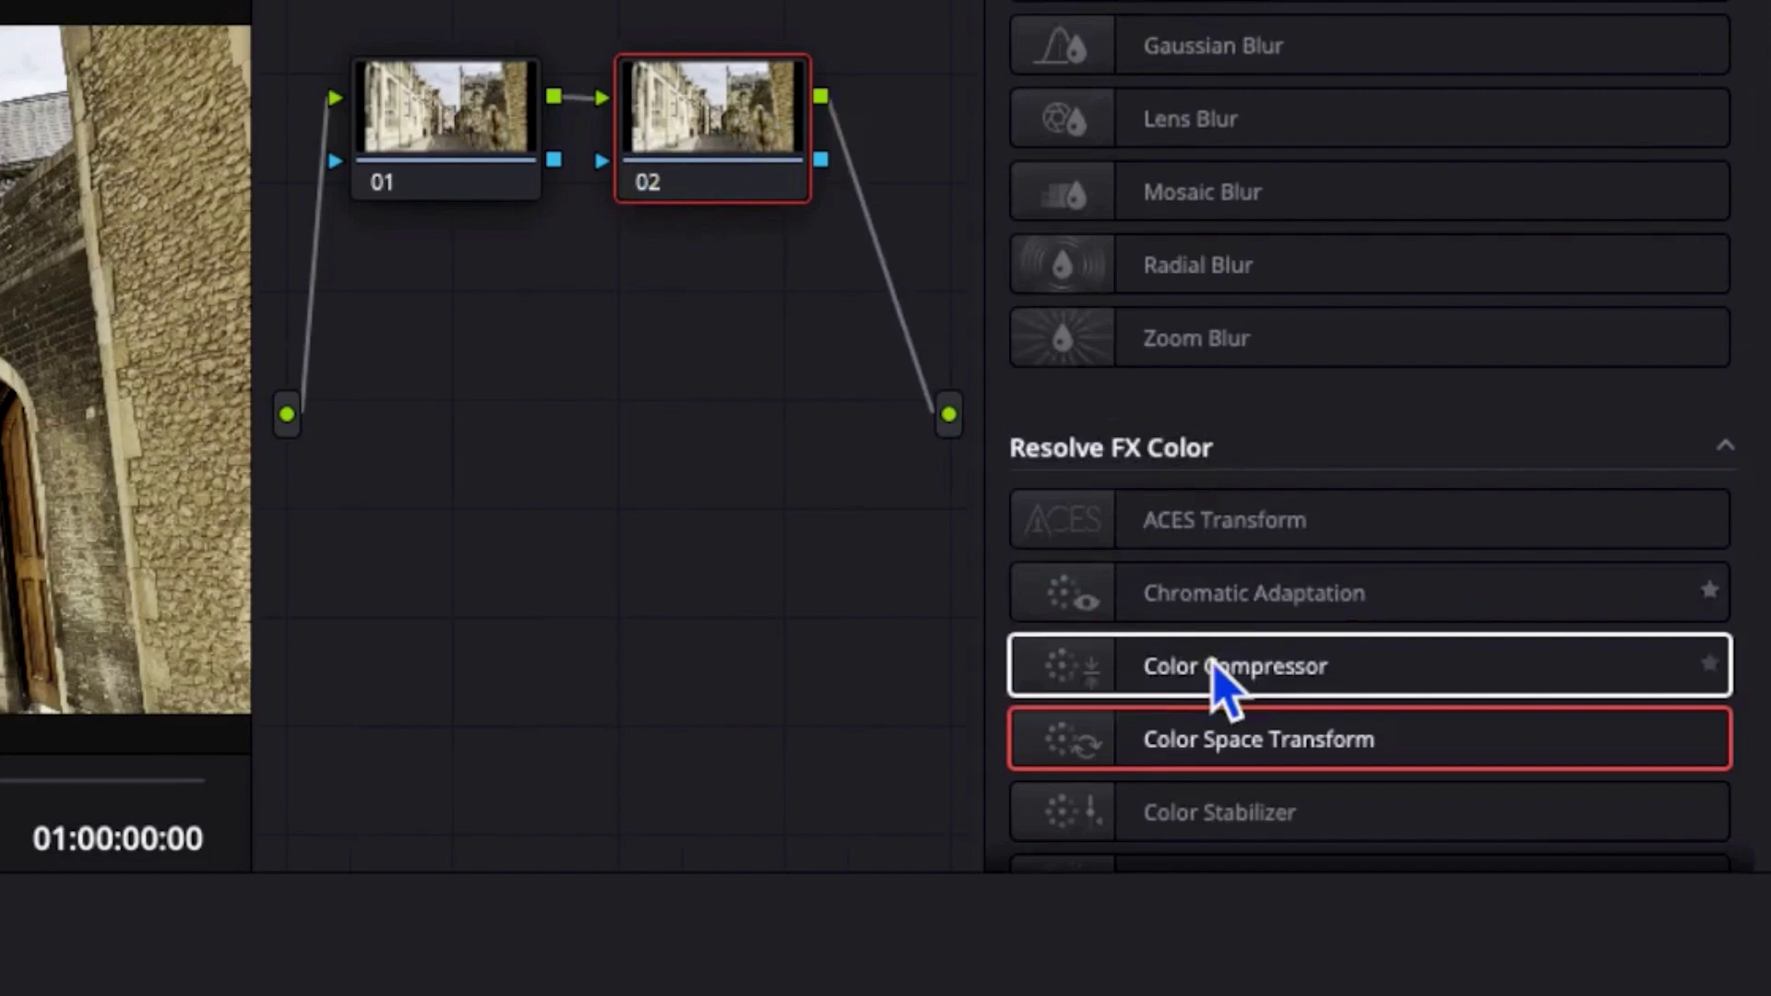
scroll(1061, 661, down, 2)
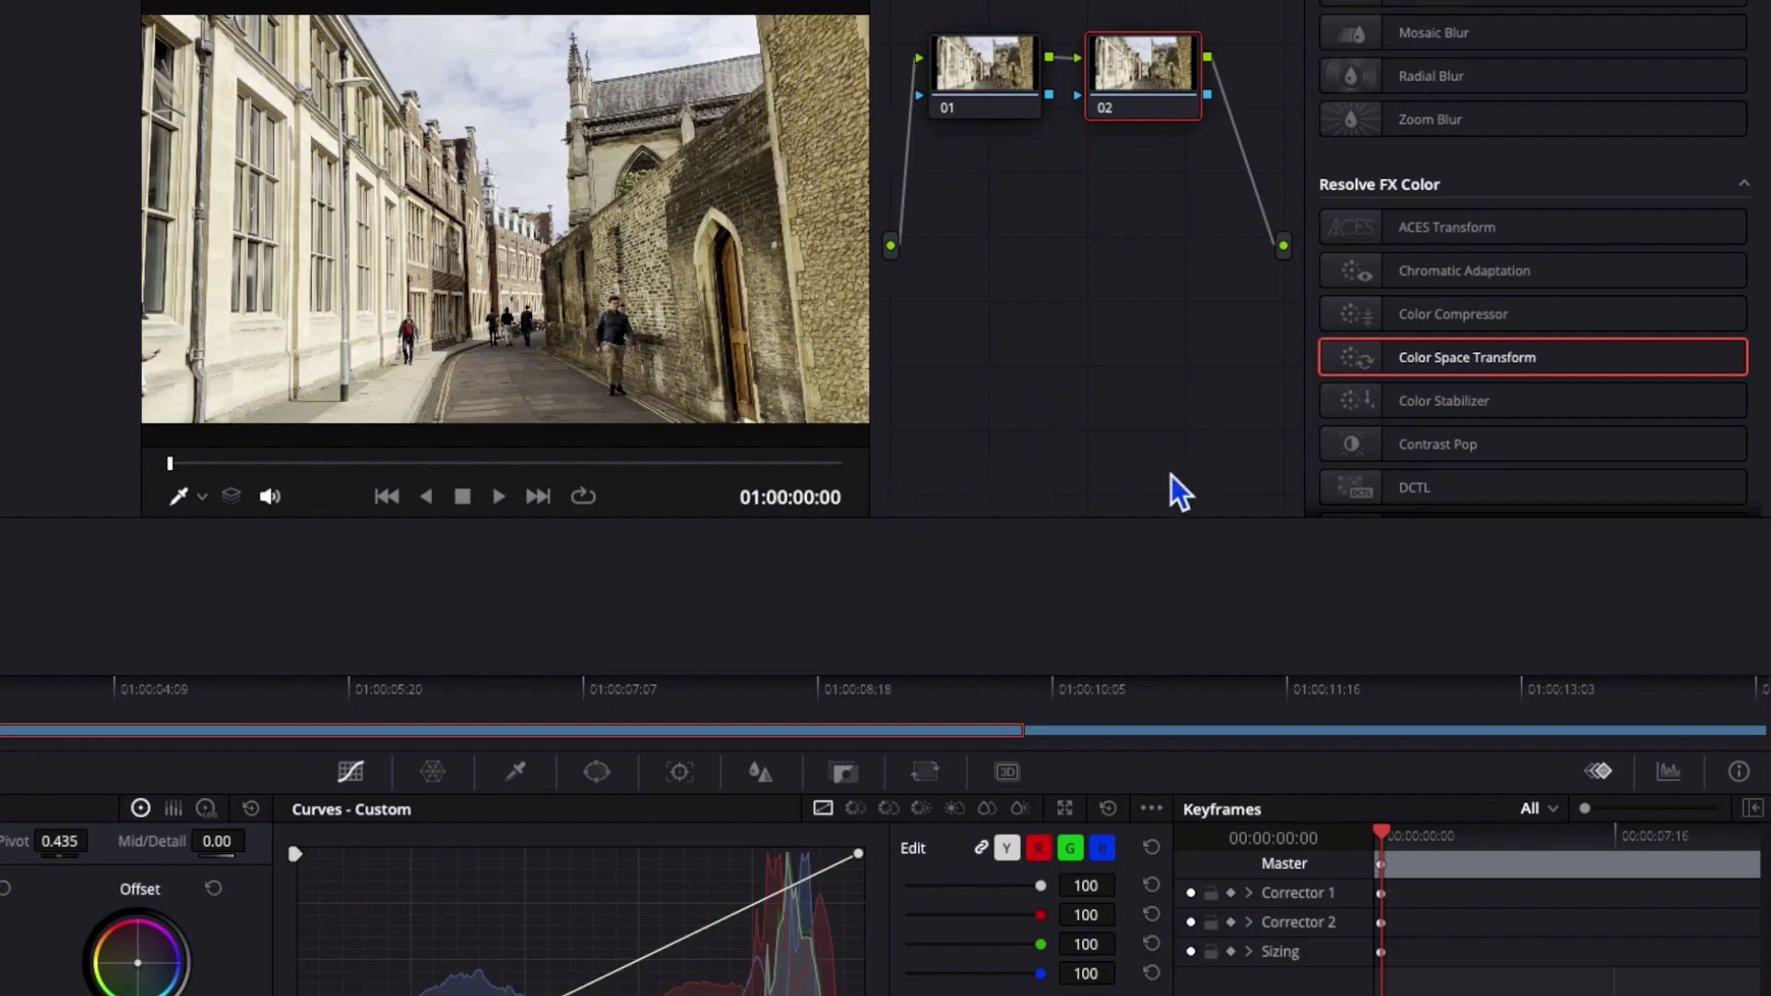
- Apply Color Space Transform to node 02 with input colour space Rec.2100
drag(1447, 358, 1136, 109)
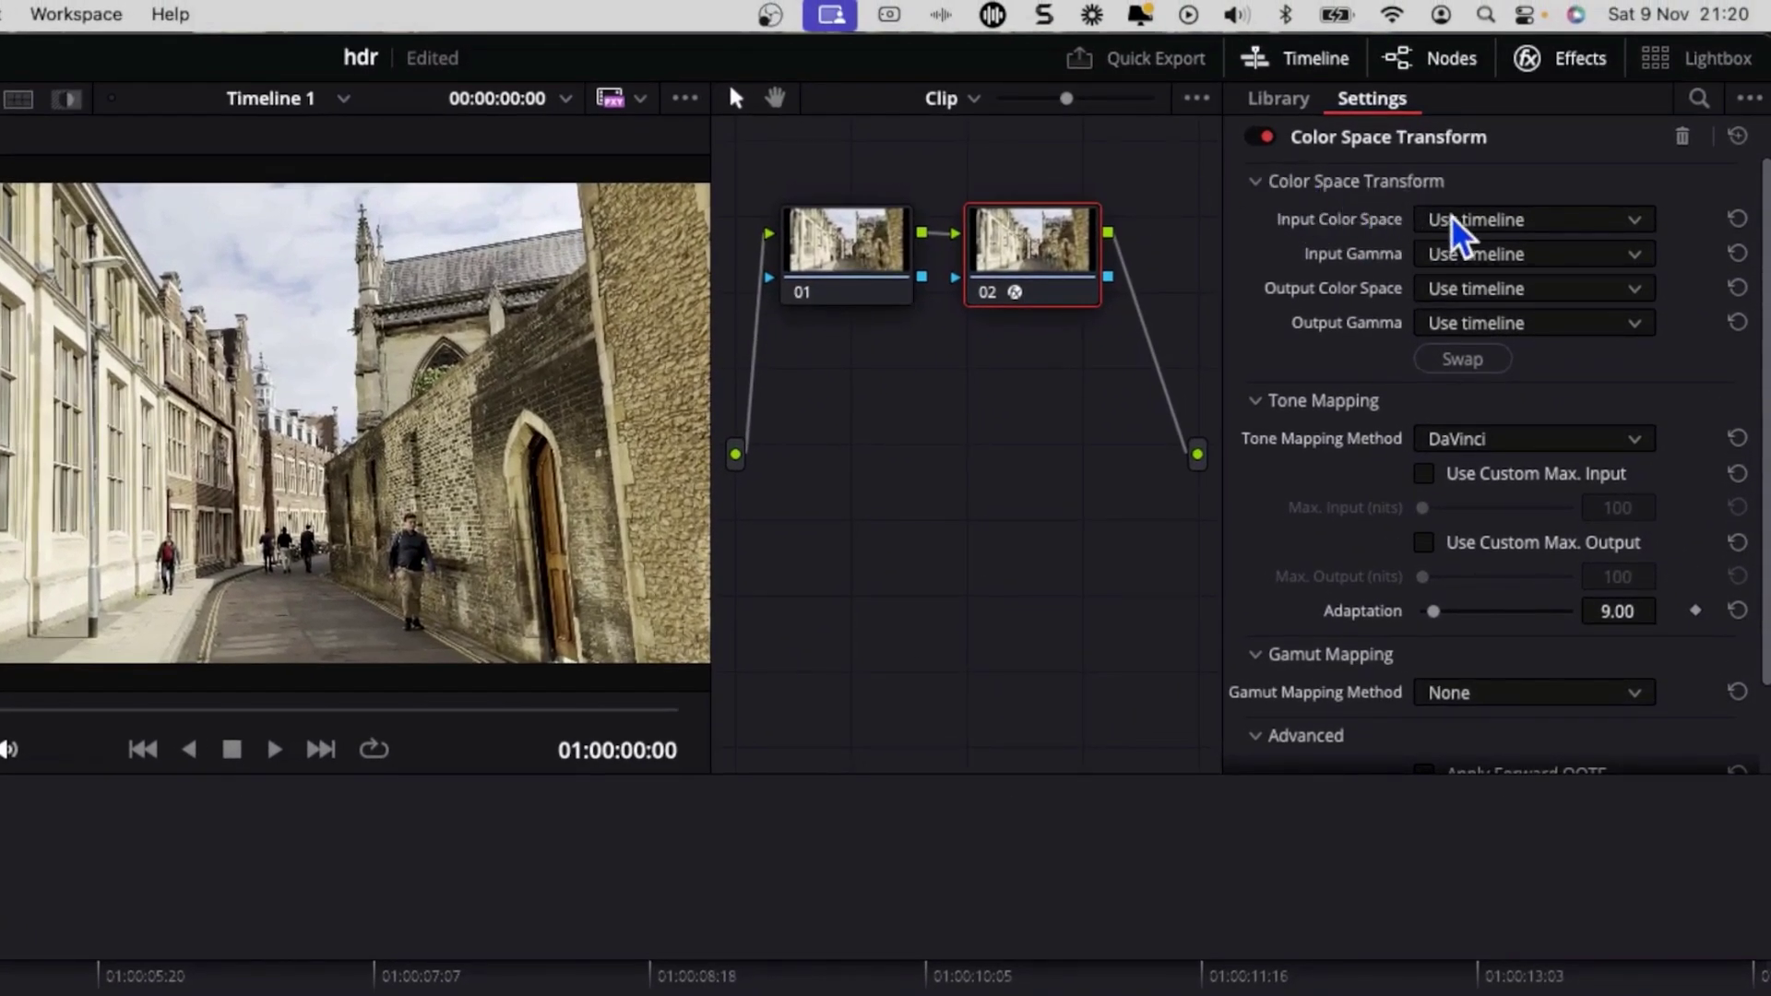
click(1490, 226)
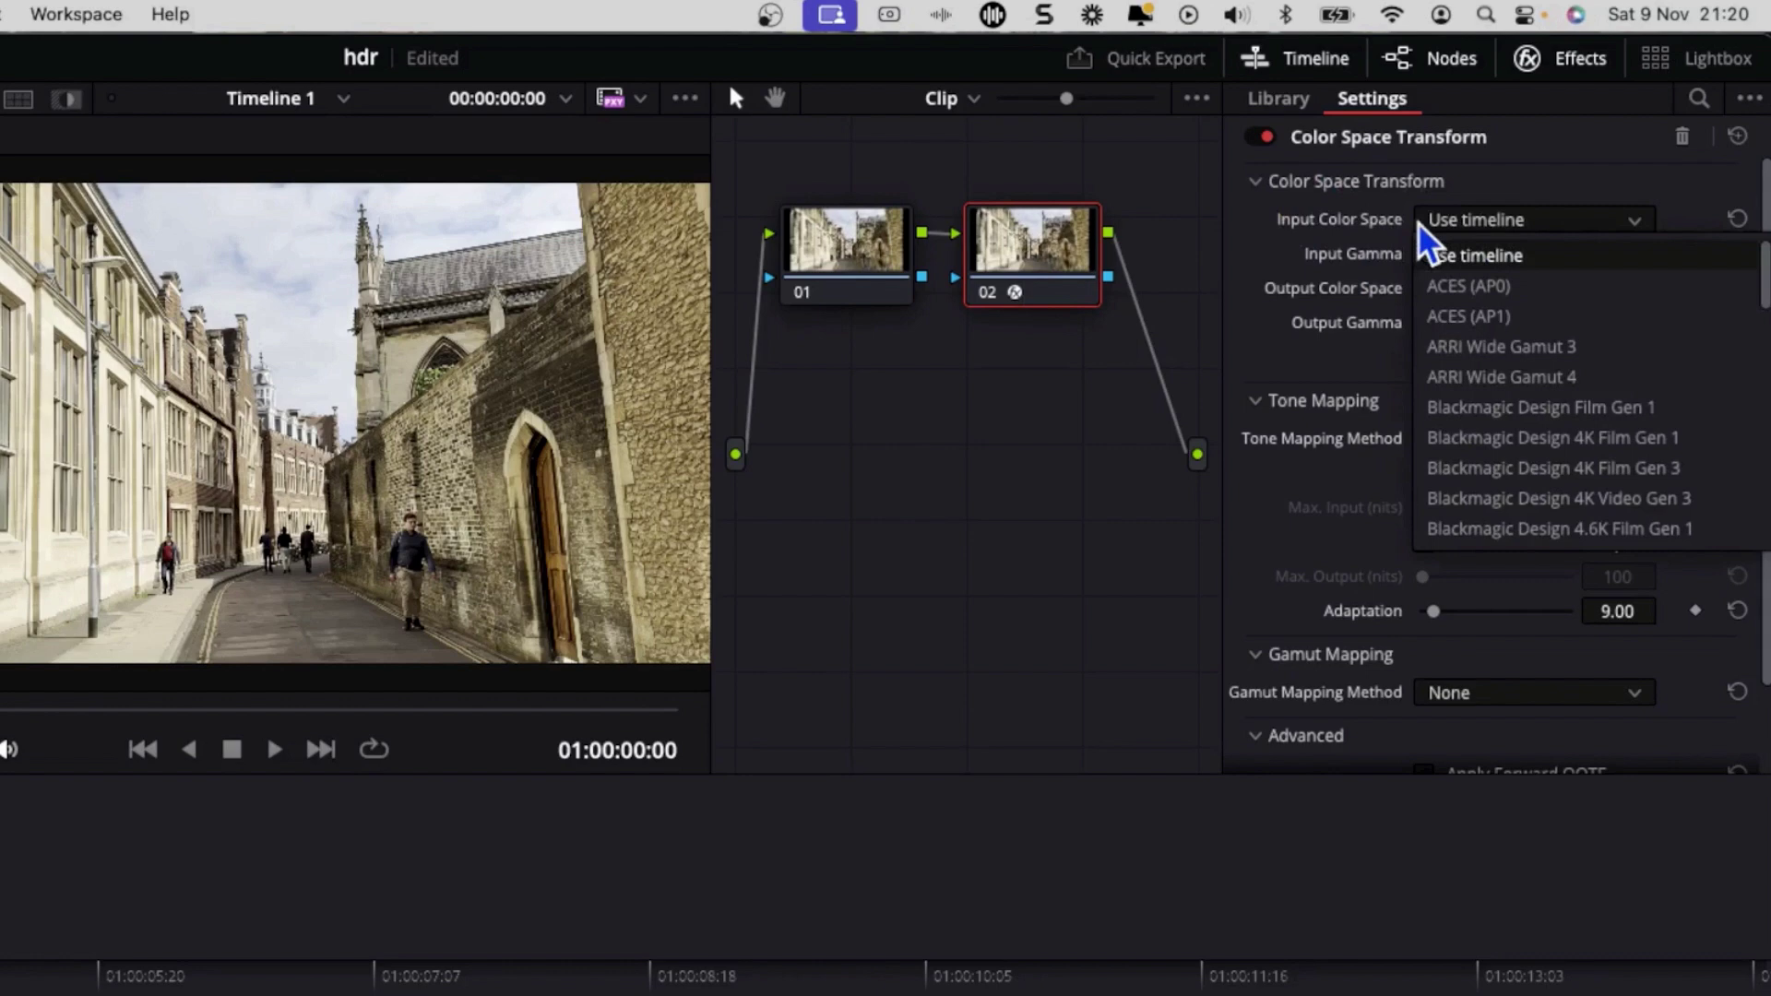
scroll(1553, 383, down, 10)
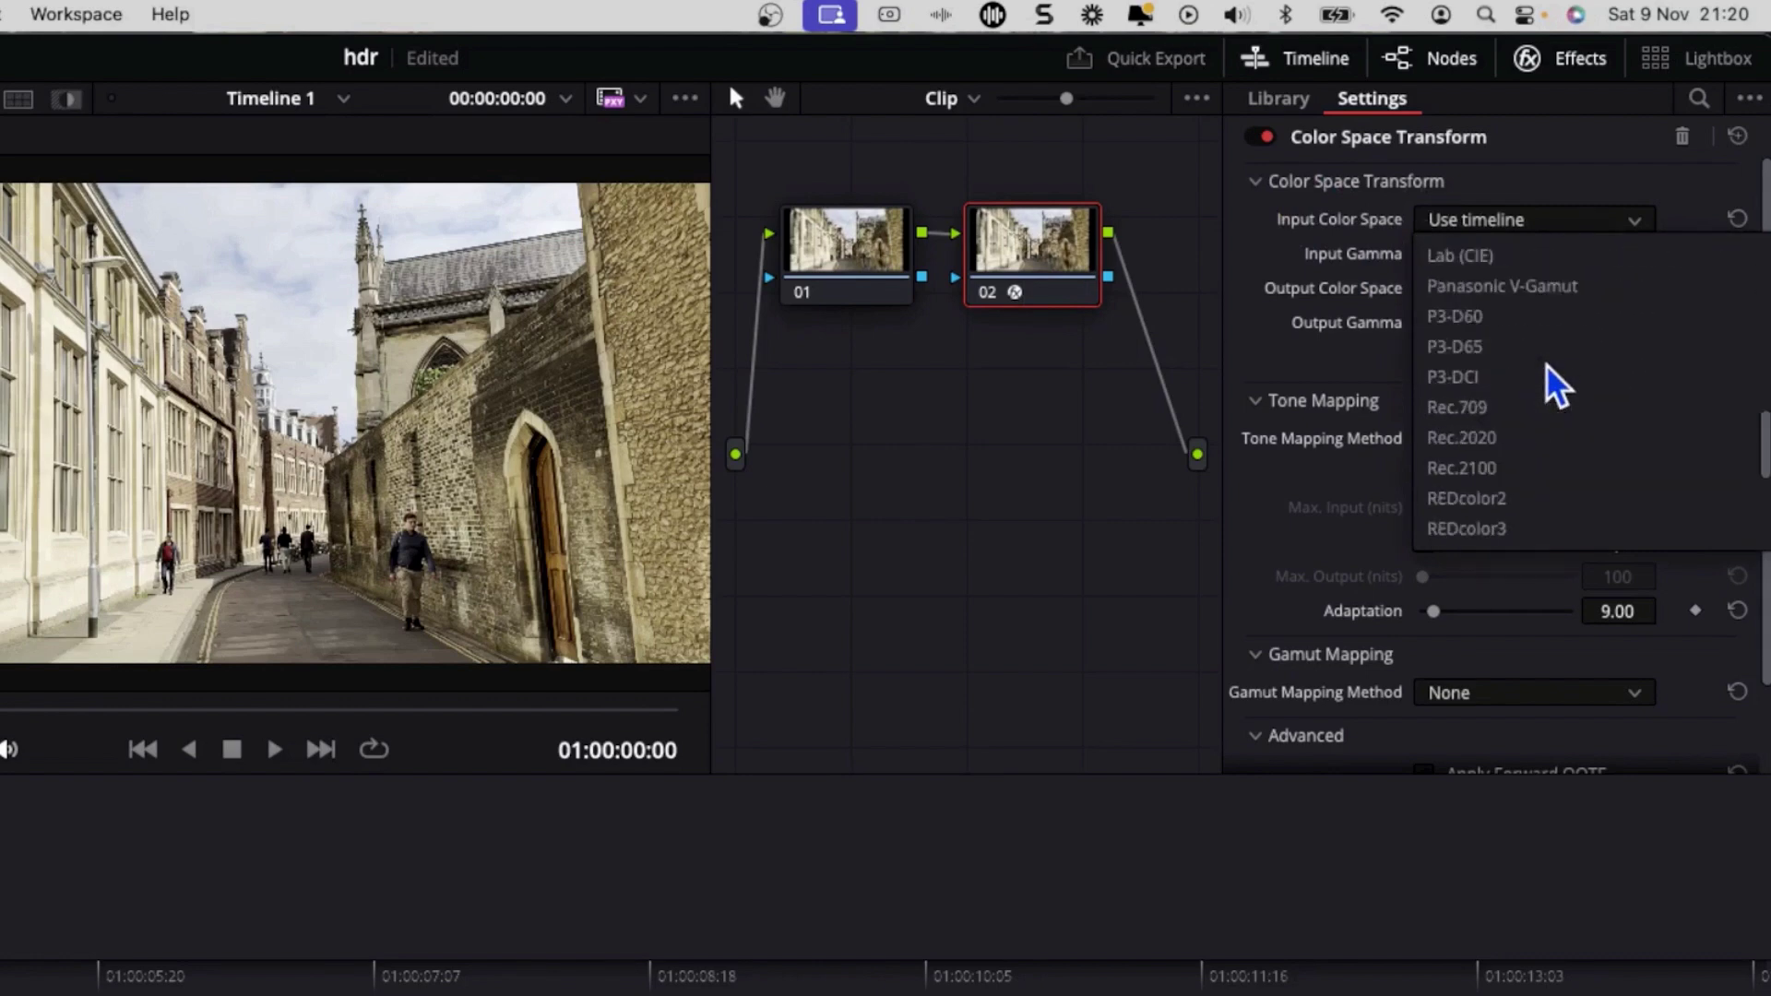
click(1491, 472)
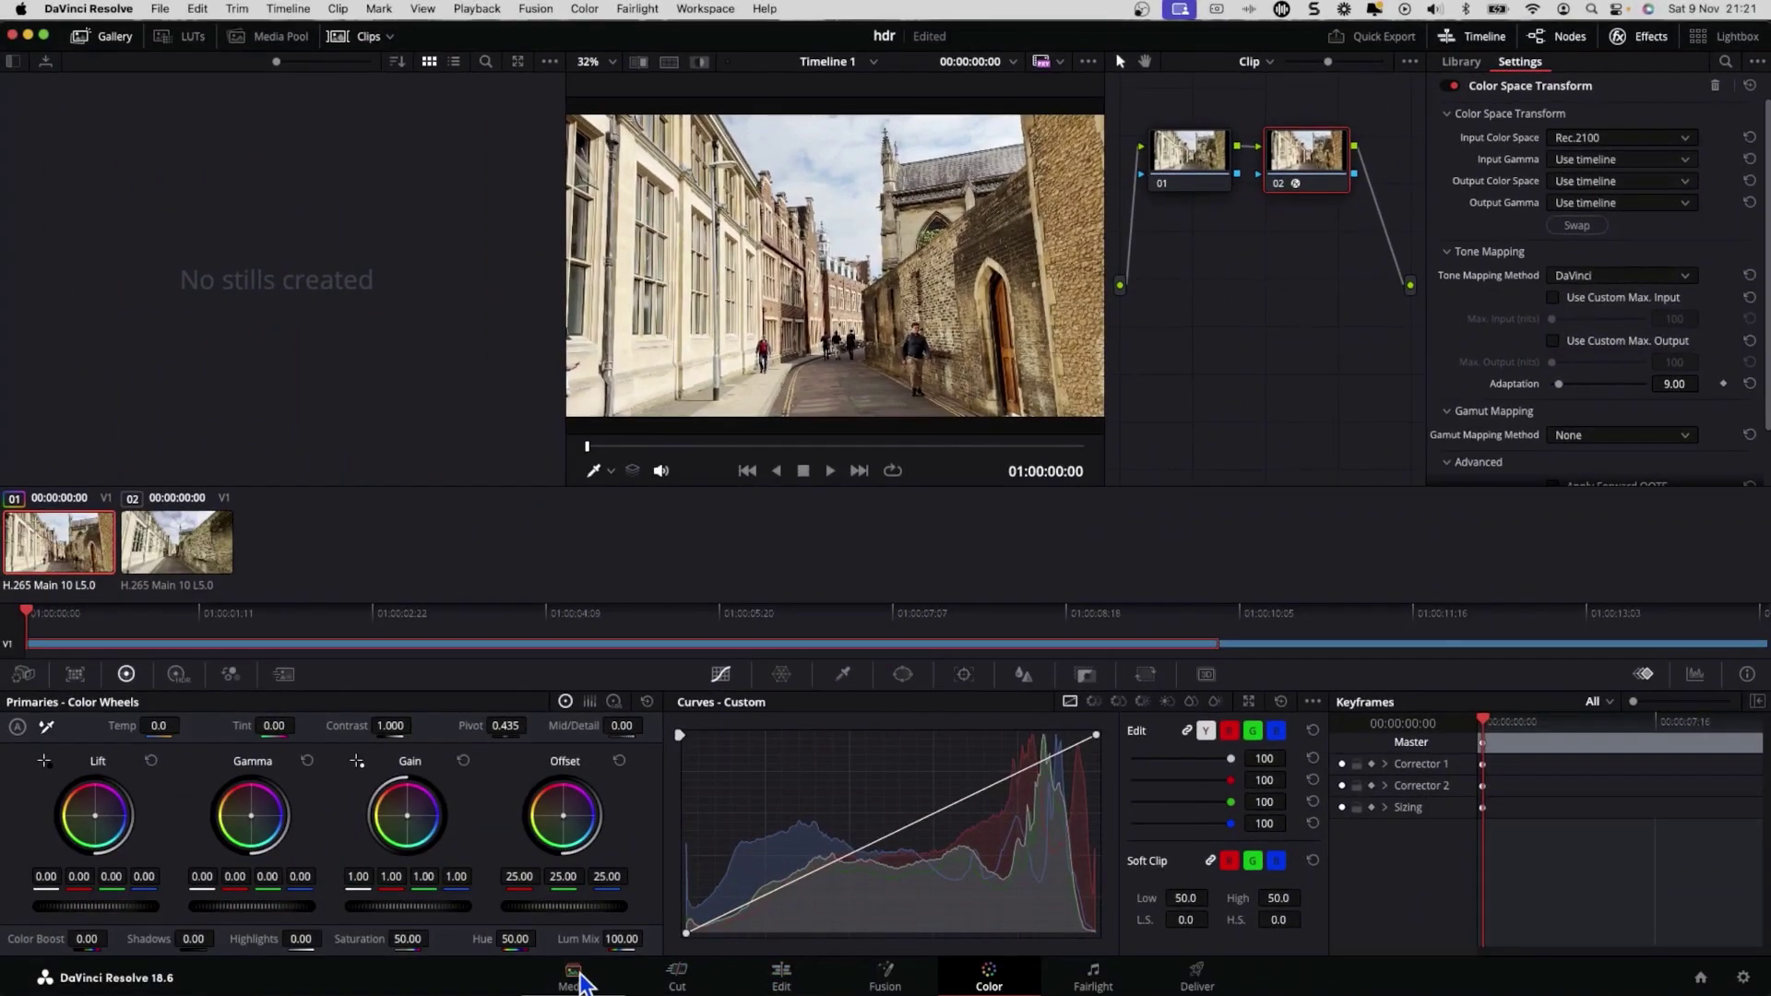
- Set the transform's input gamma to Gamma 2.4
click(580, 973)
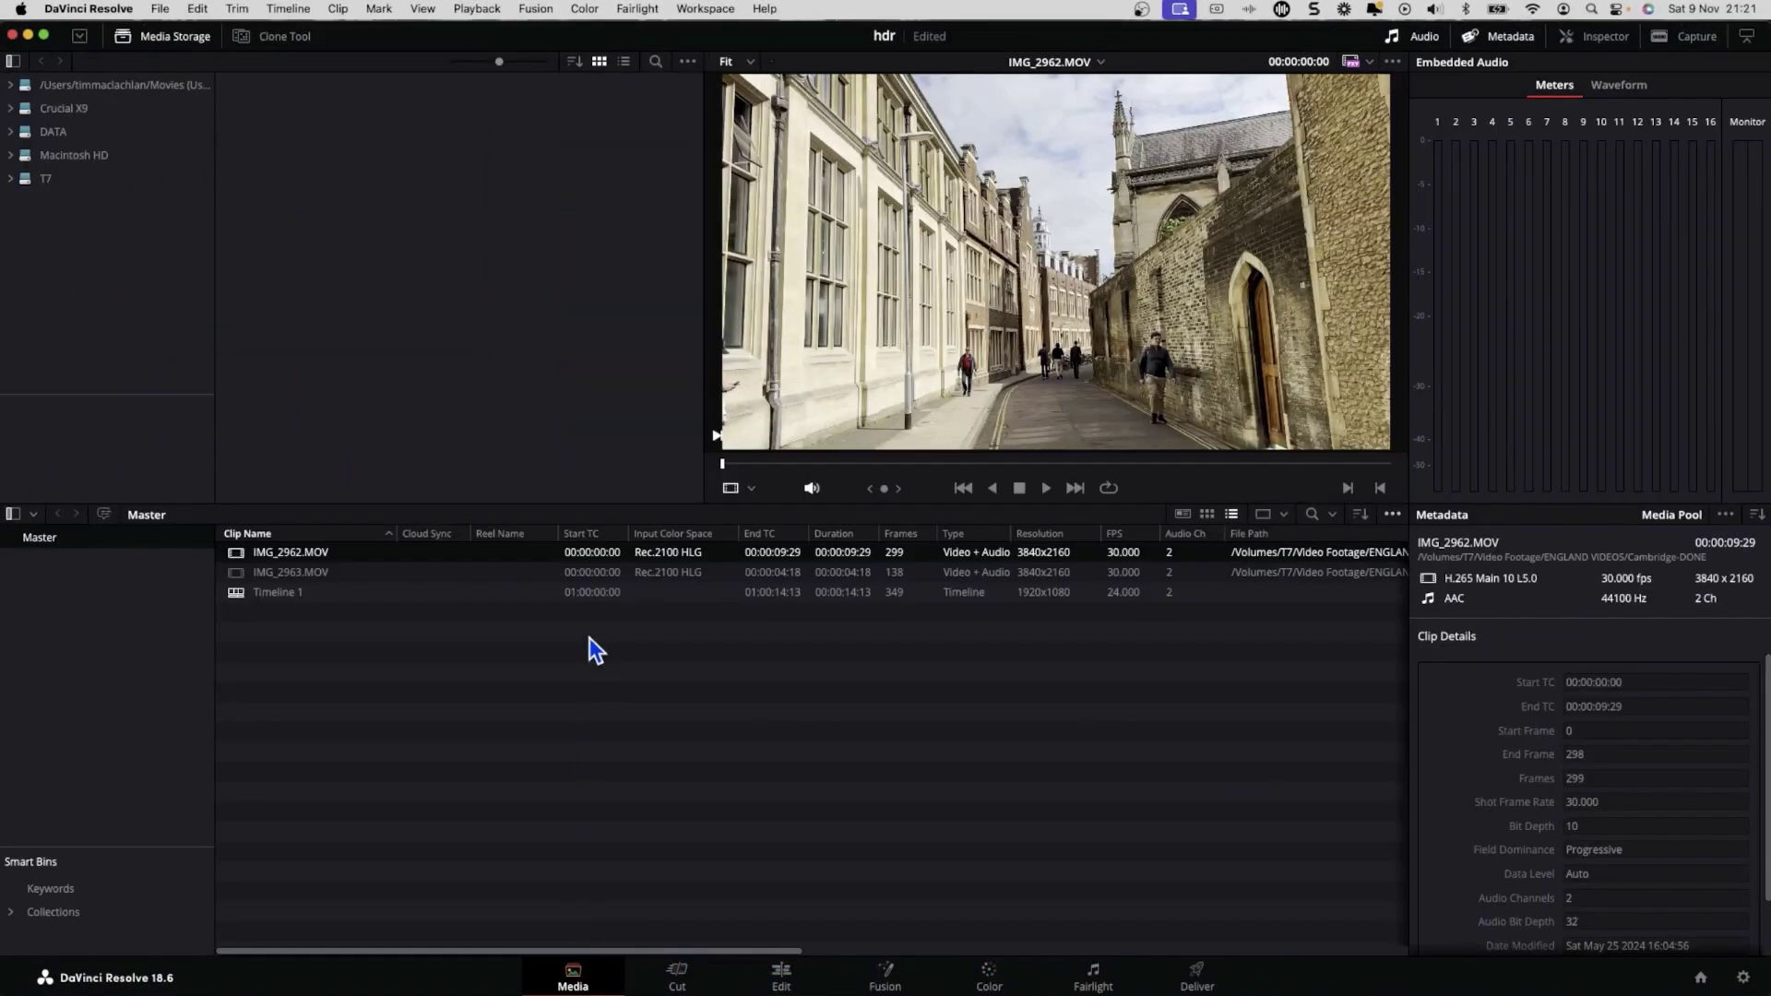
click(989, 979)
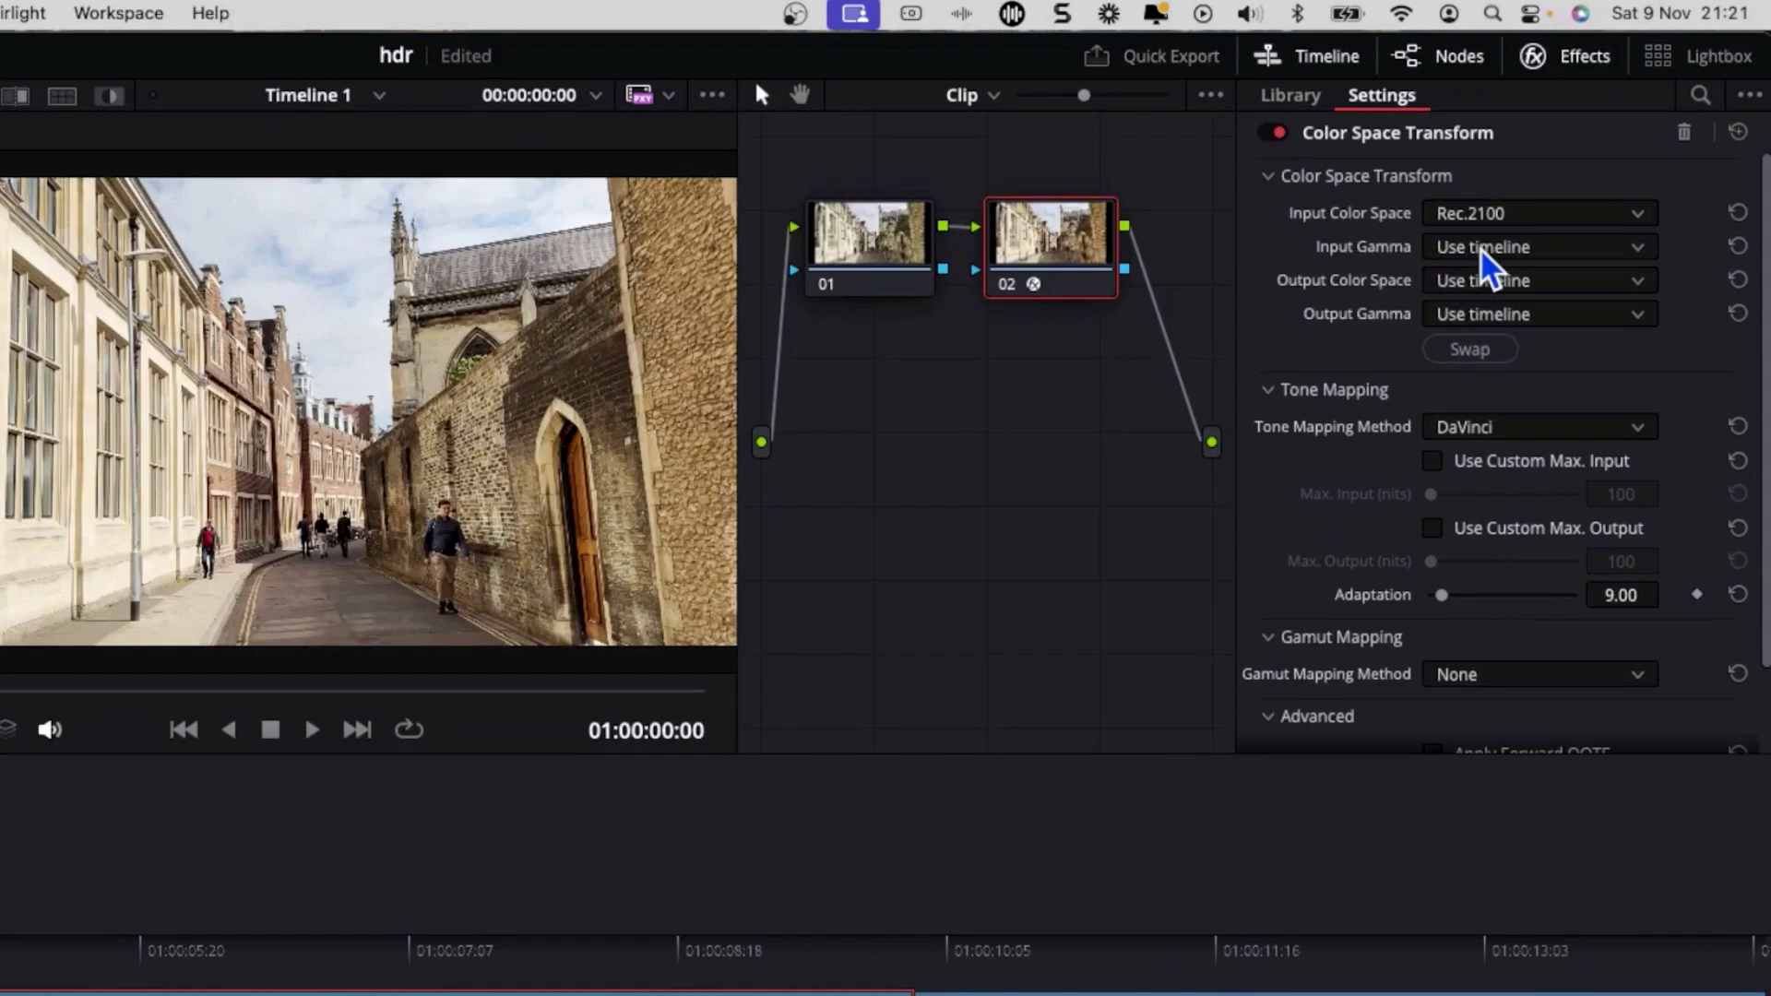
click(1479, 247)
scroll(1576, 443, down, 10)
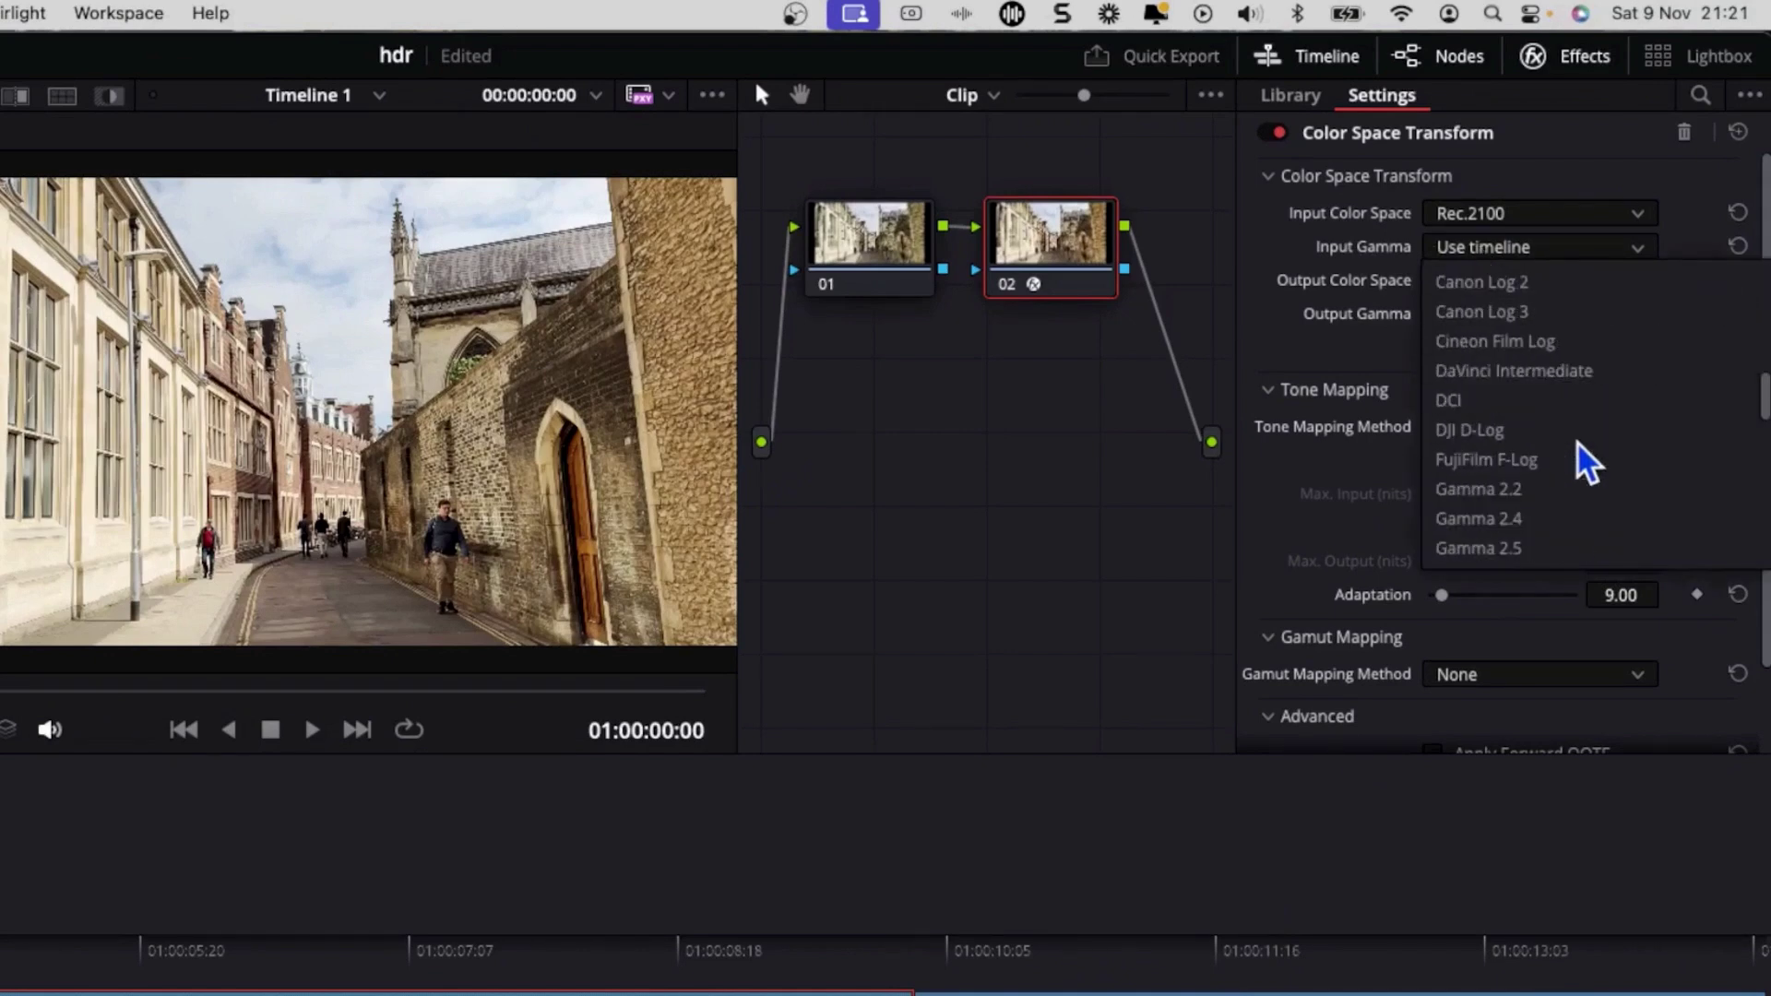
scroll(1576, 441, down, 3)
scroll(1576, 441, up, 2)
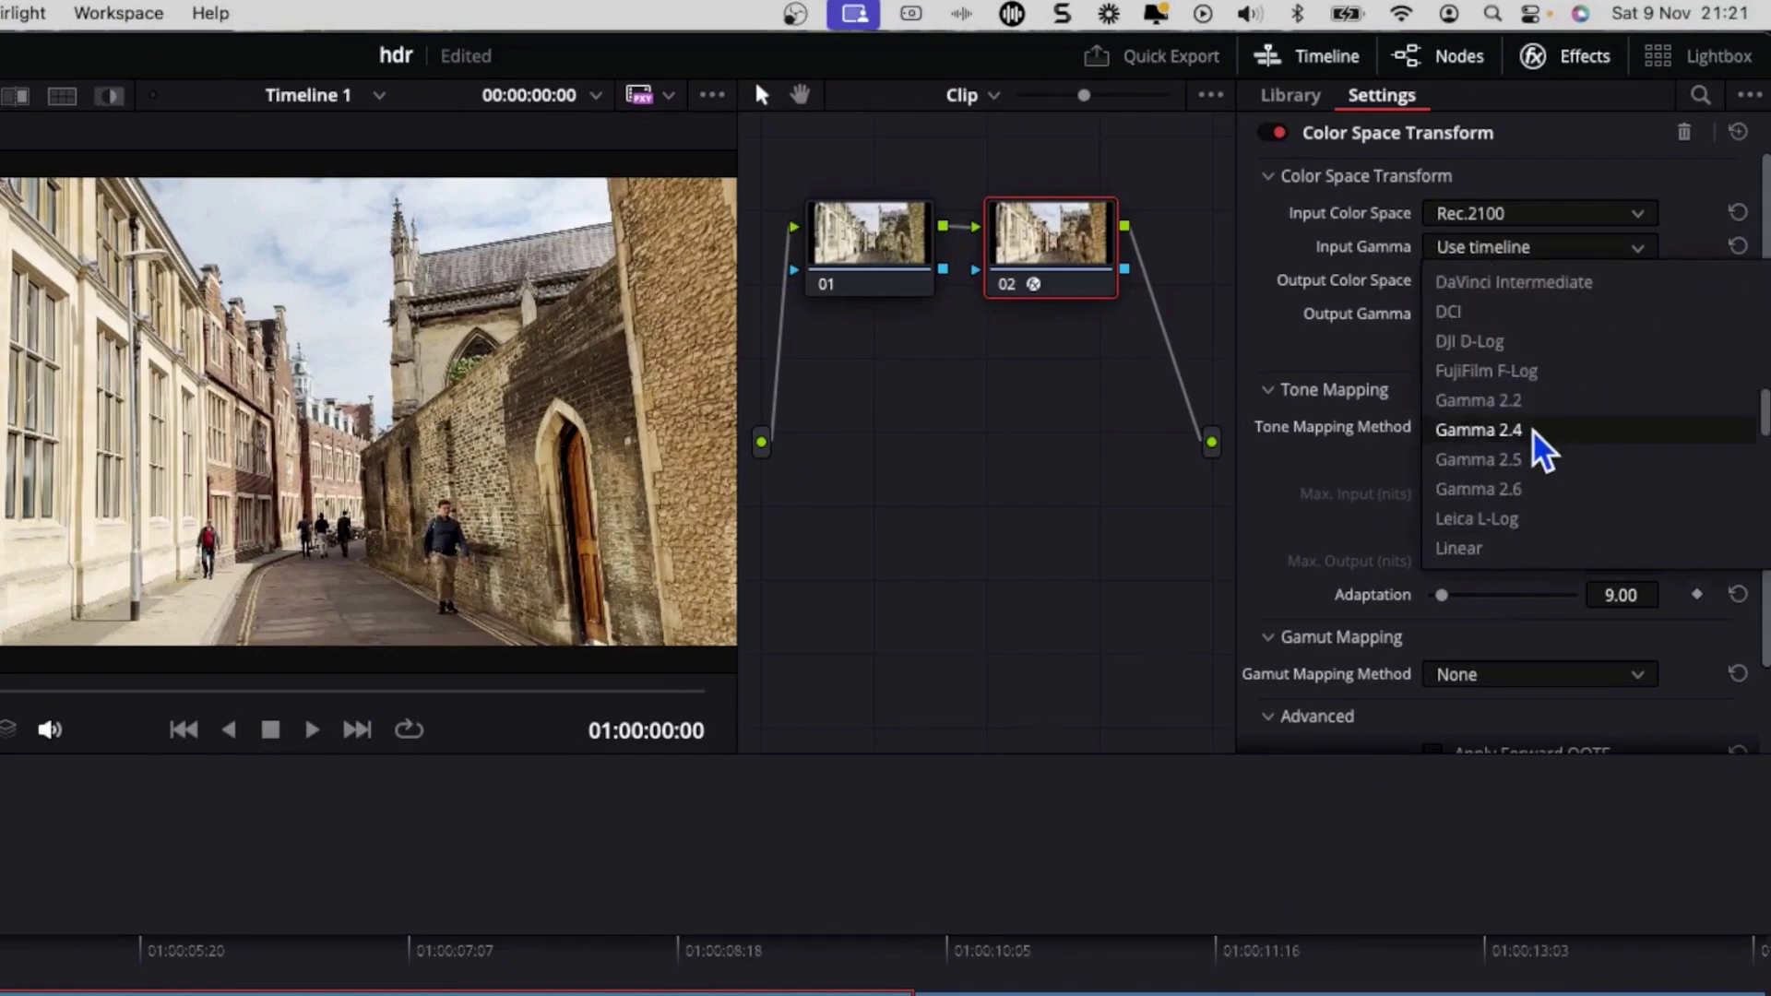
click(1531, 429)
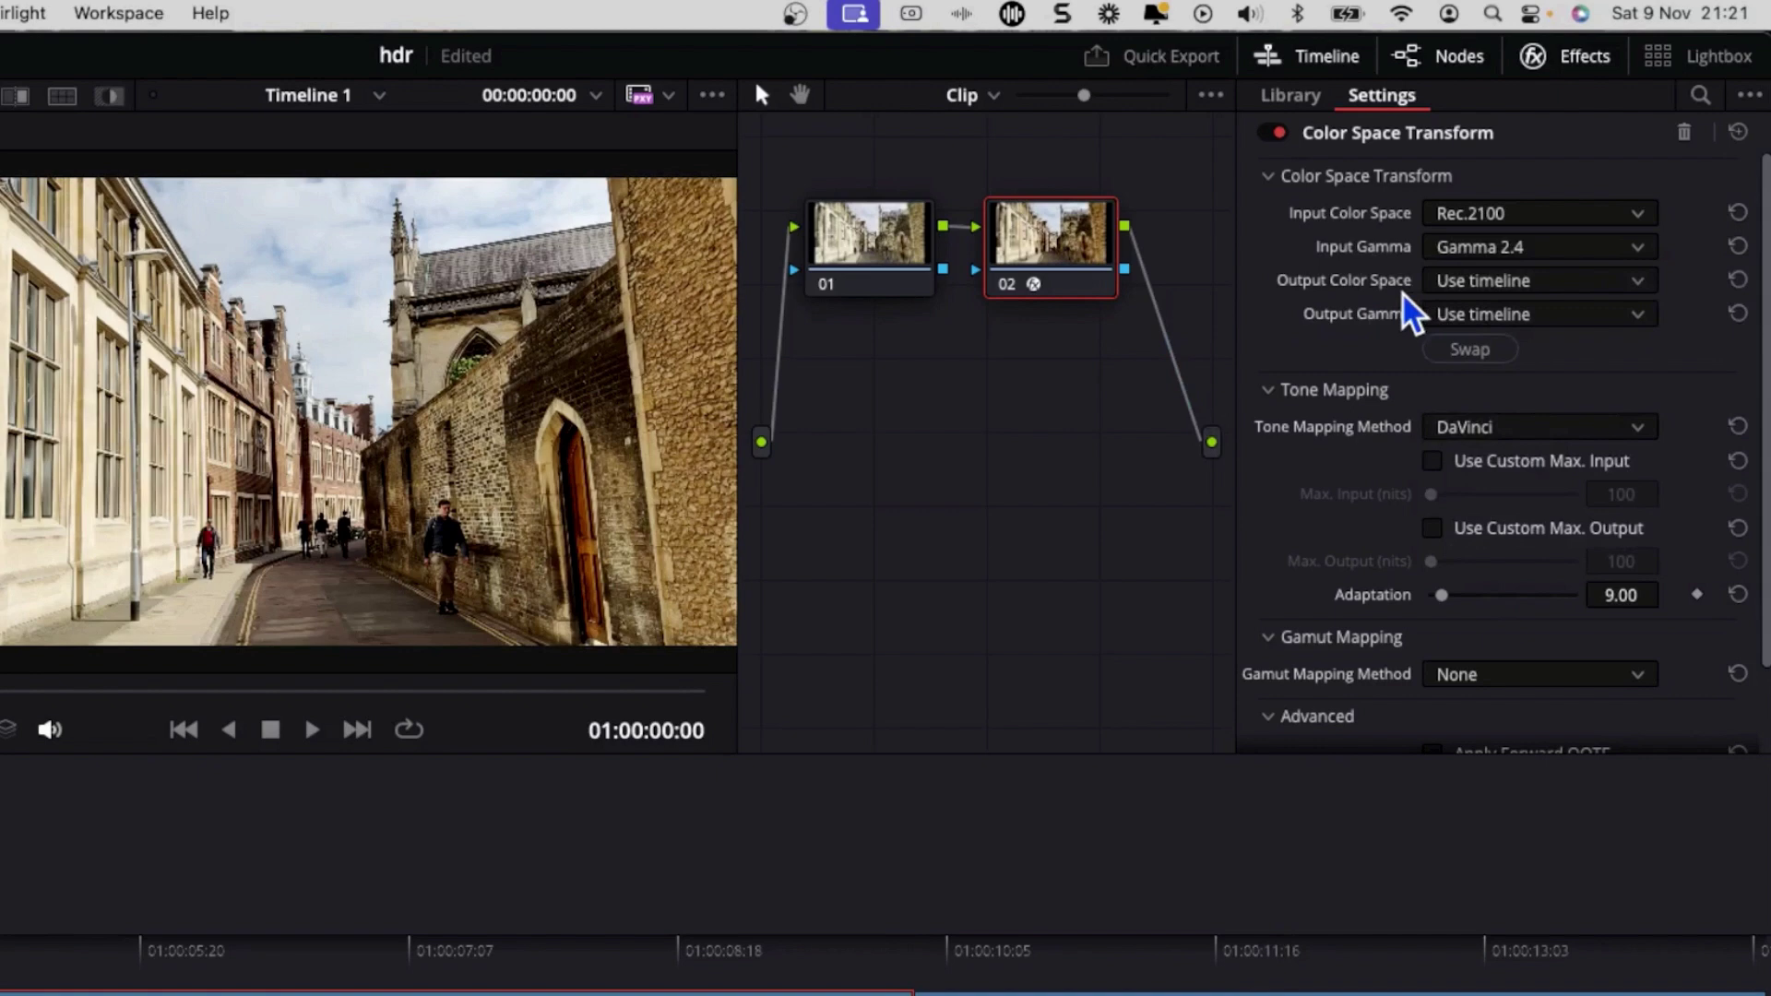
- Set the output colour space to Rec.709 and output gamma to Gamma 2.4
click(1491, 283)
scroll(1524, 439, down, 12)
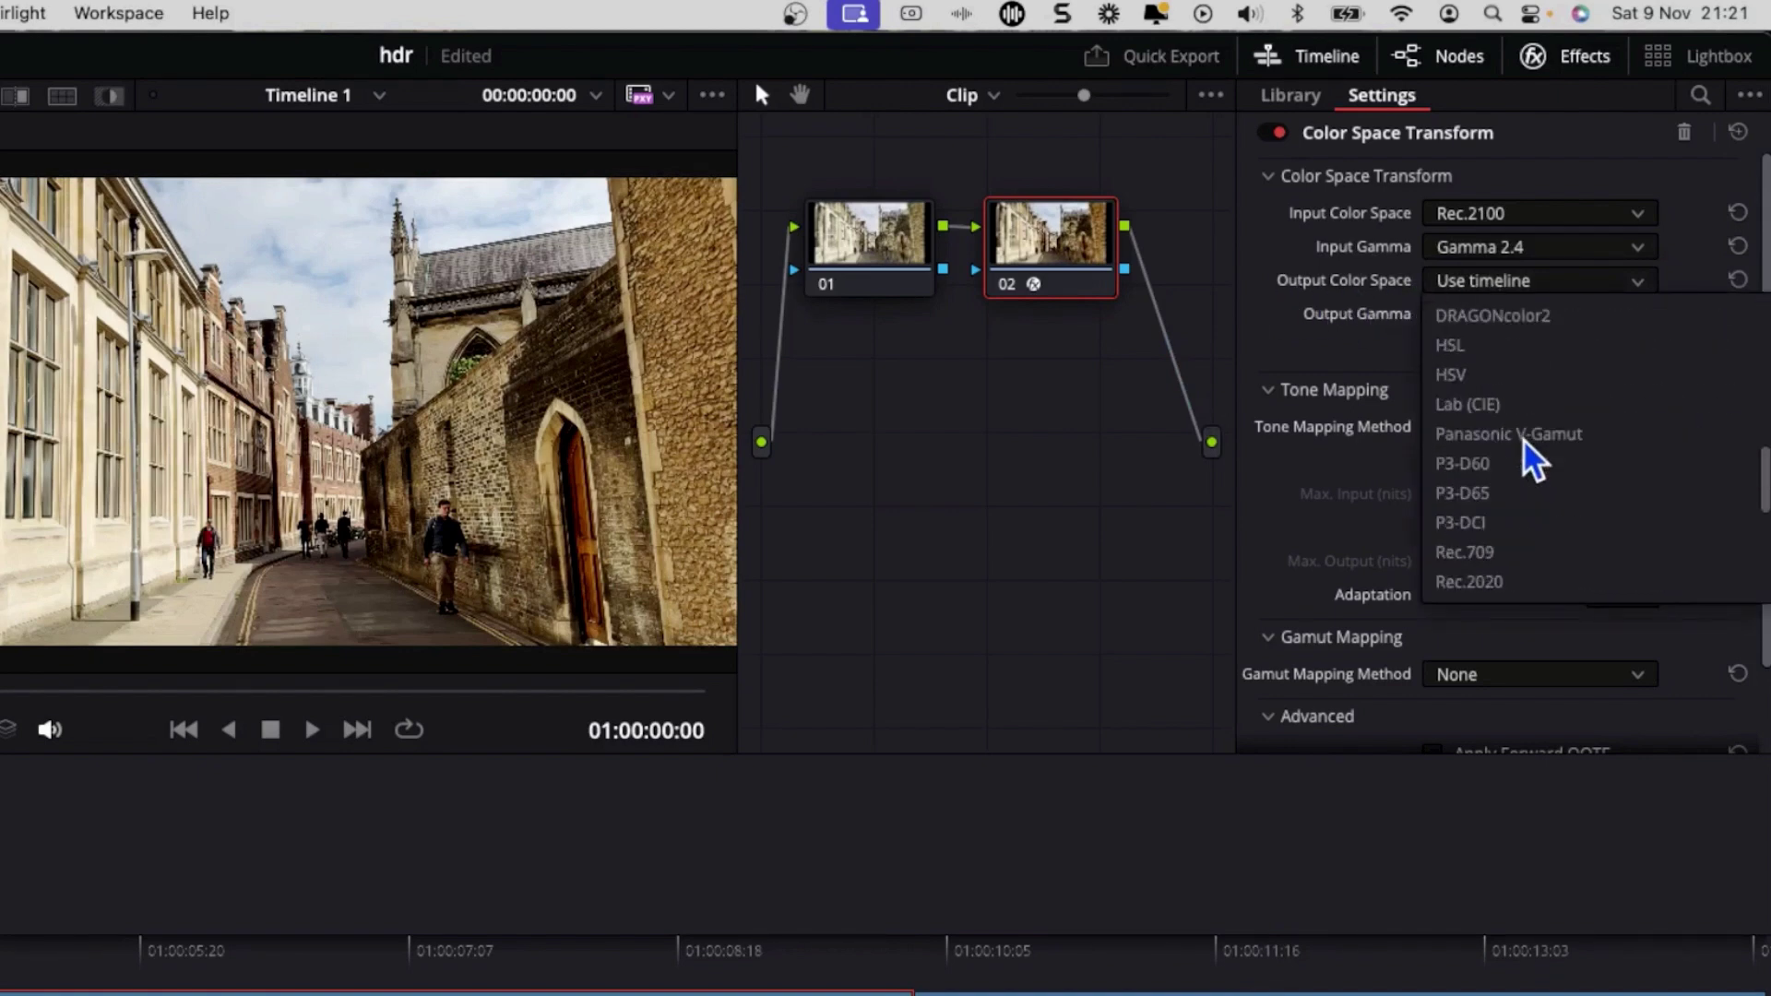
scroll(1524, 439, down, 2)
click(1500, 450)
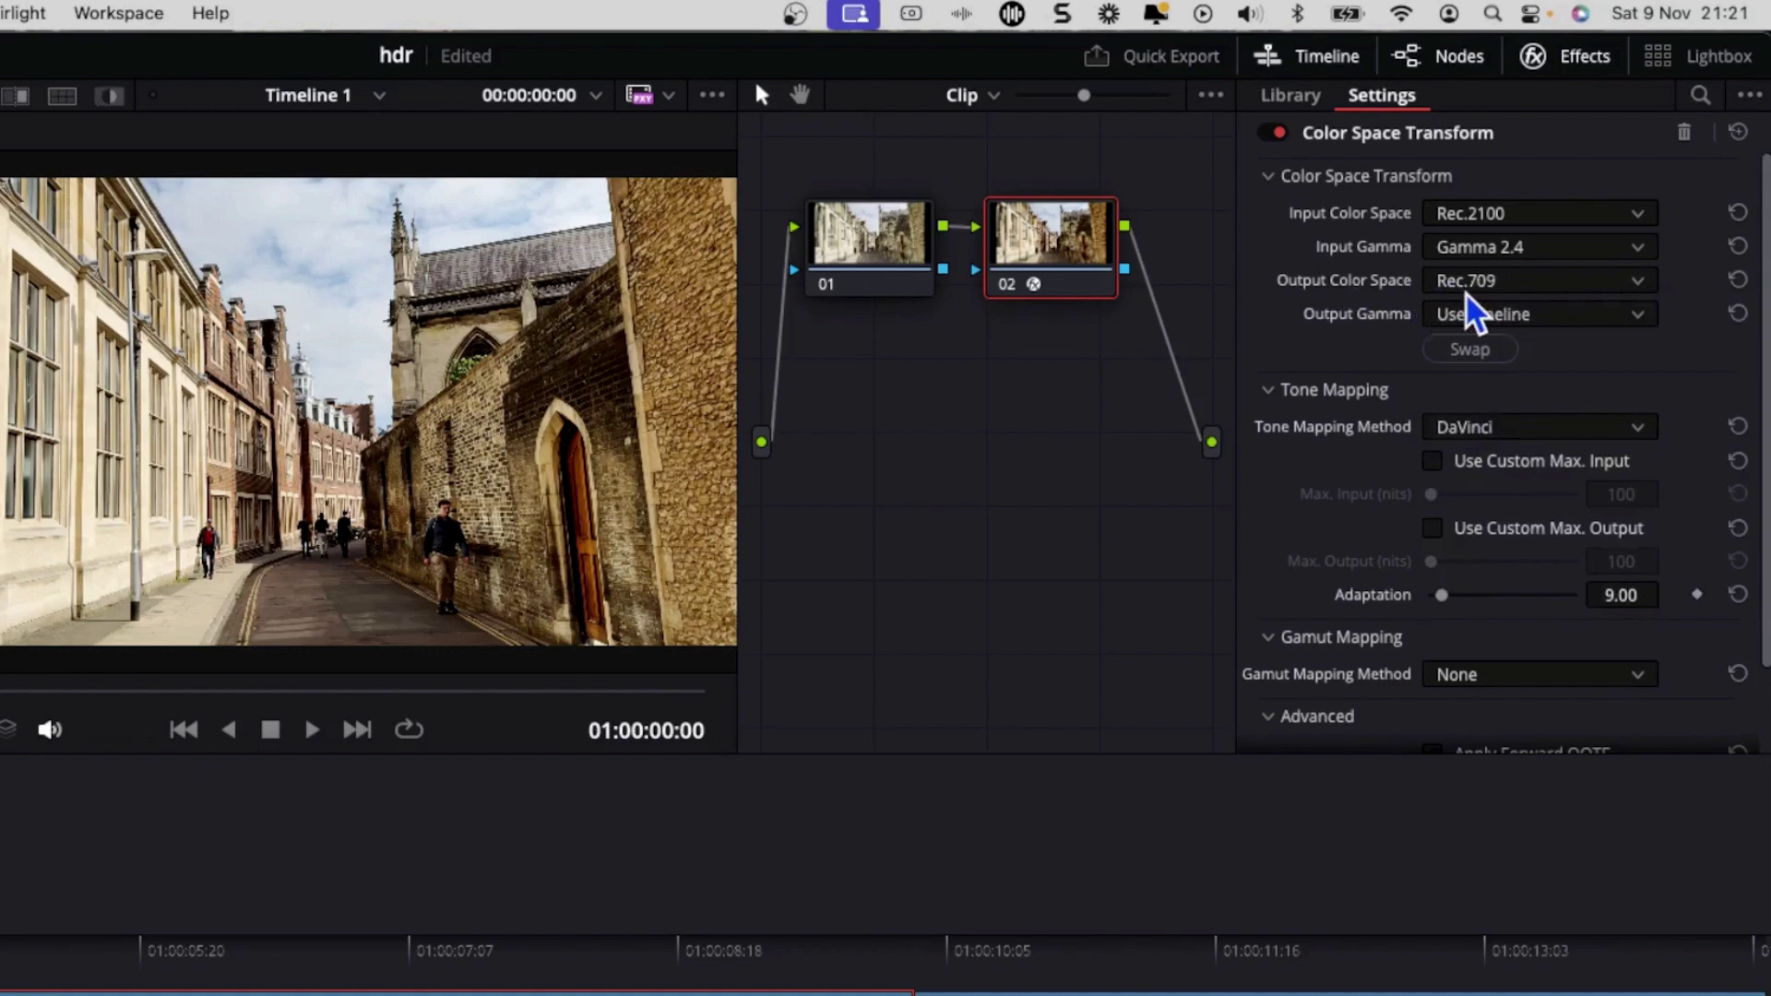
click(1487, 315)
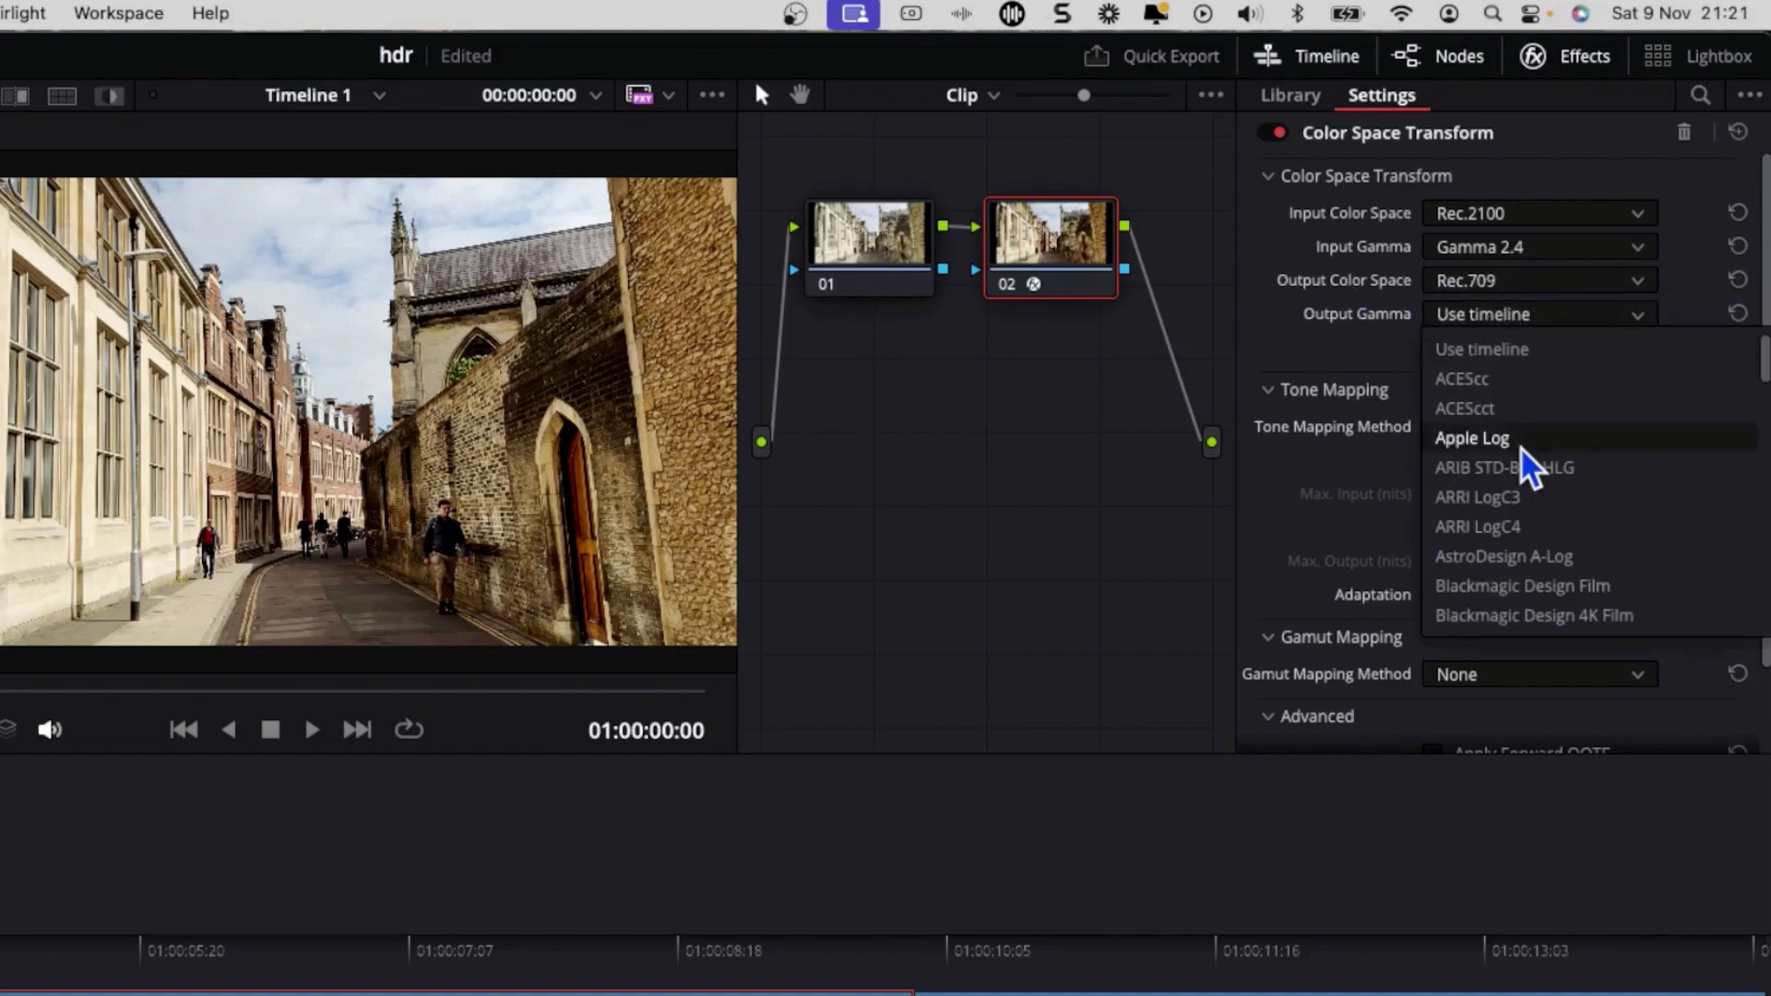
scroll(1530, 466, down, 6)
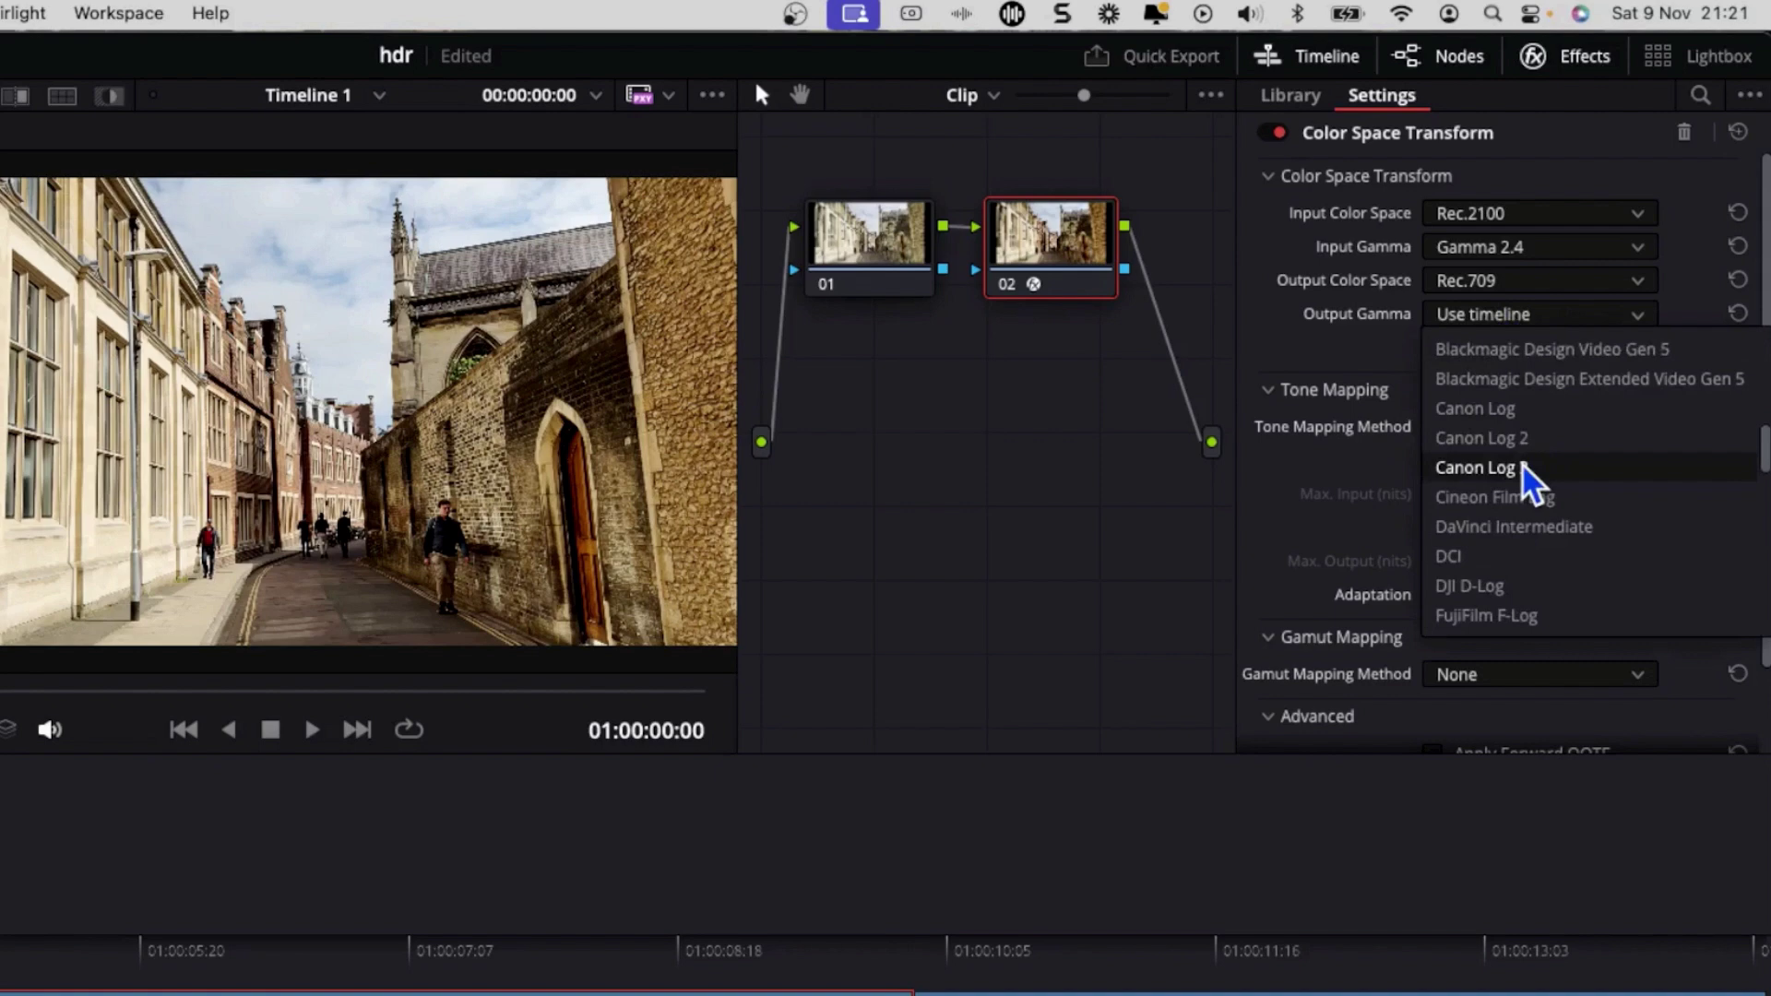
scroll(1531, 470, down, 5)
click(1533, 414)
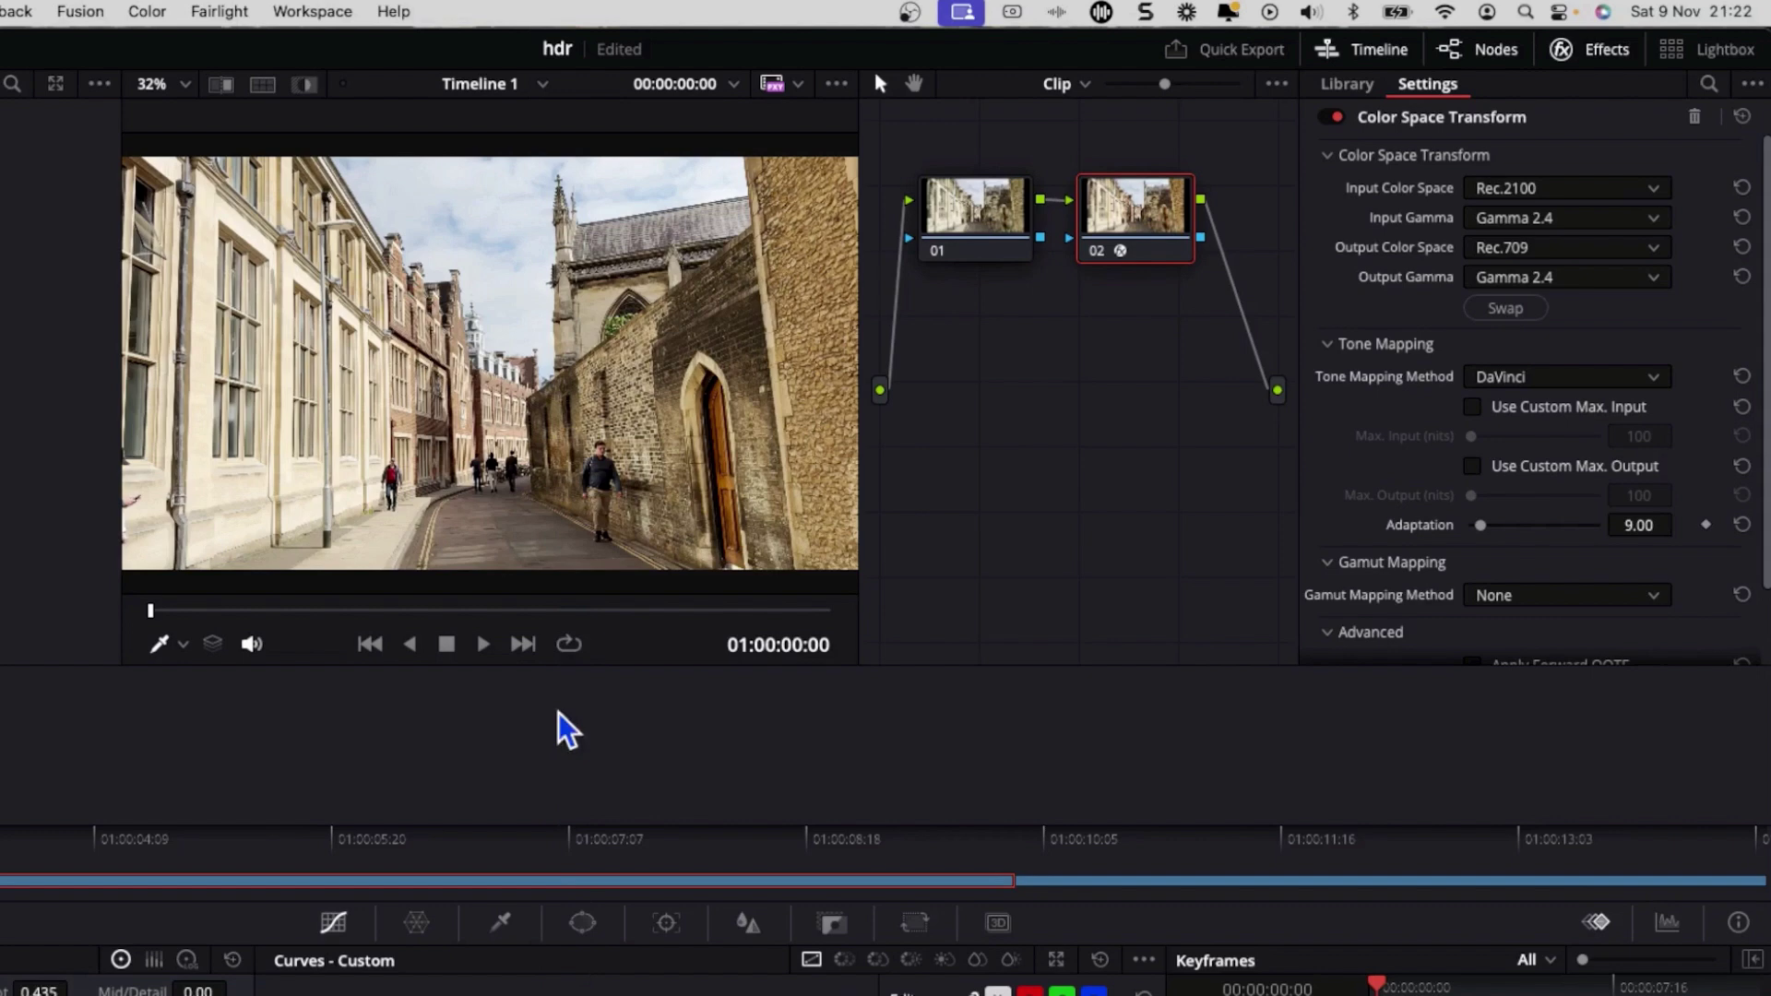
- Hide the Effects panel and add serial node 03 after node 02
click(1623, 52)
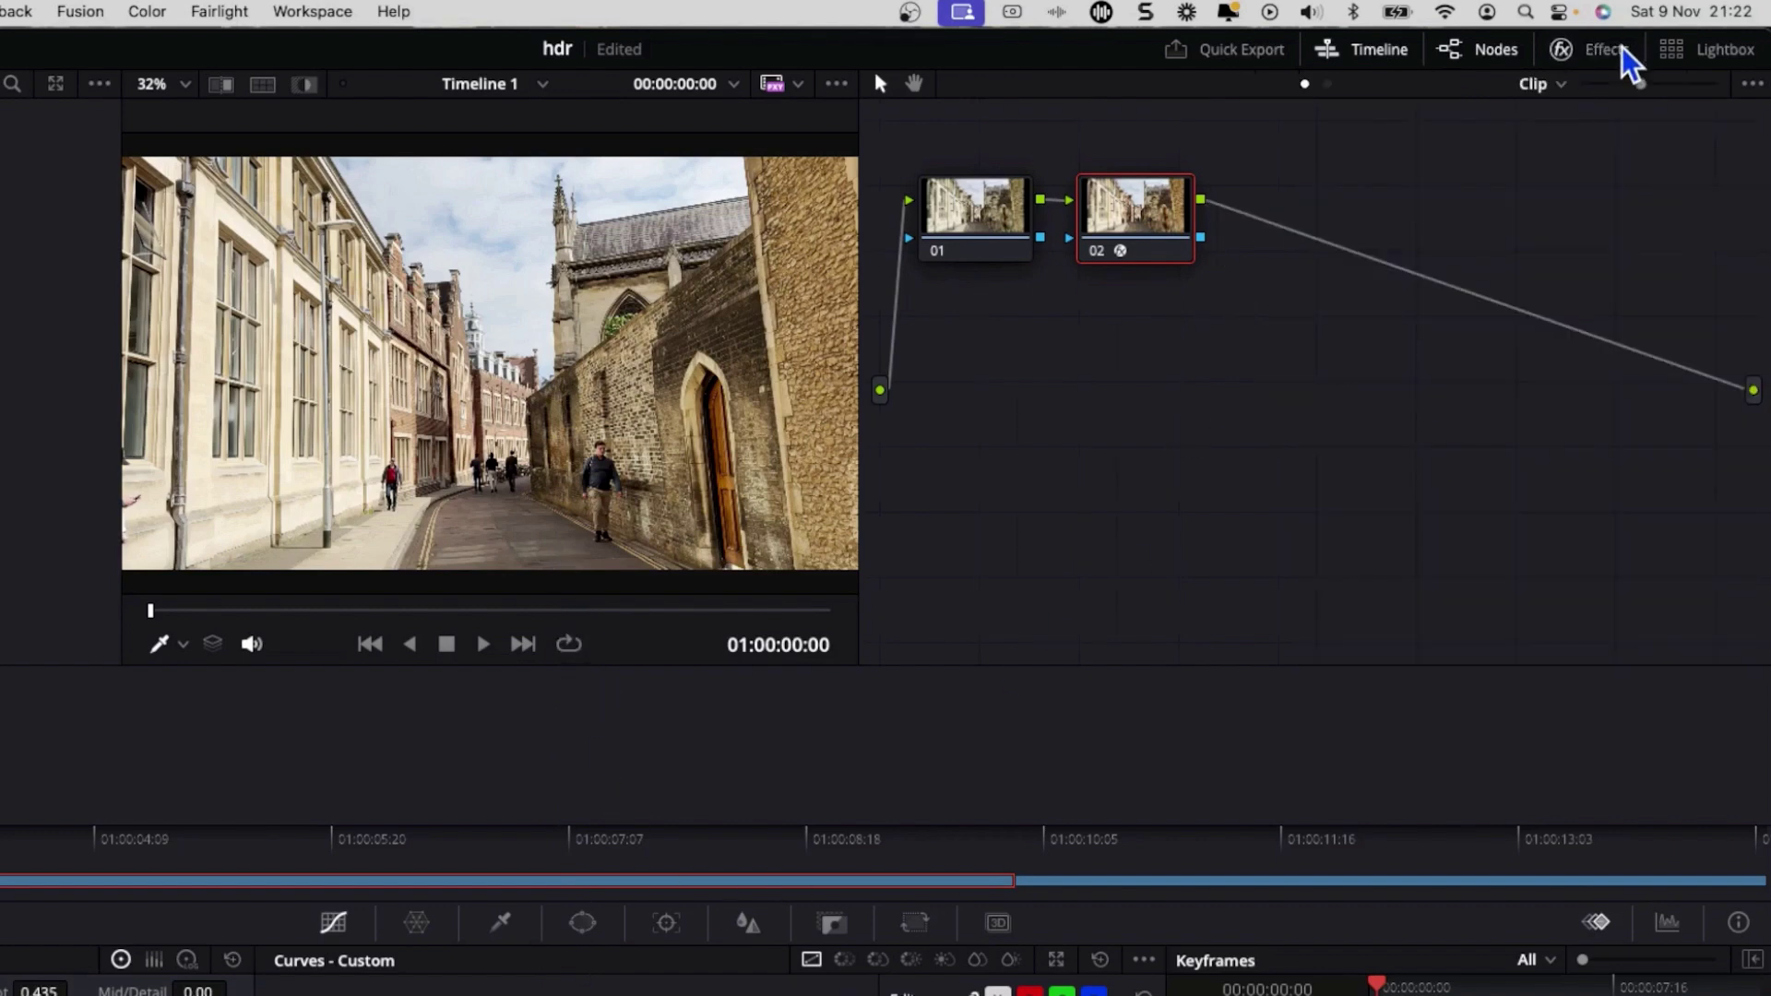
right_click(1159, 231)
mouse_move(1341, 346)
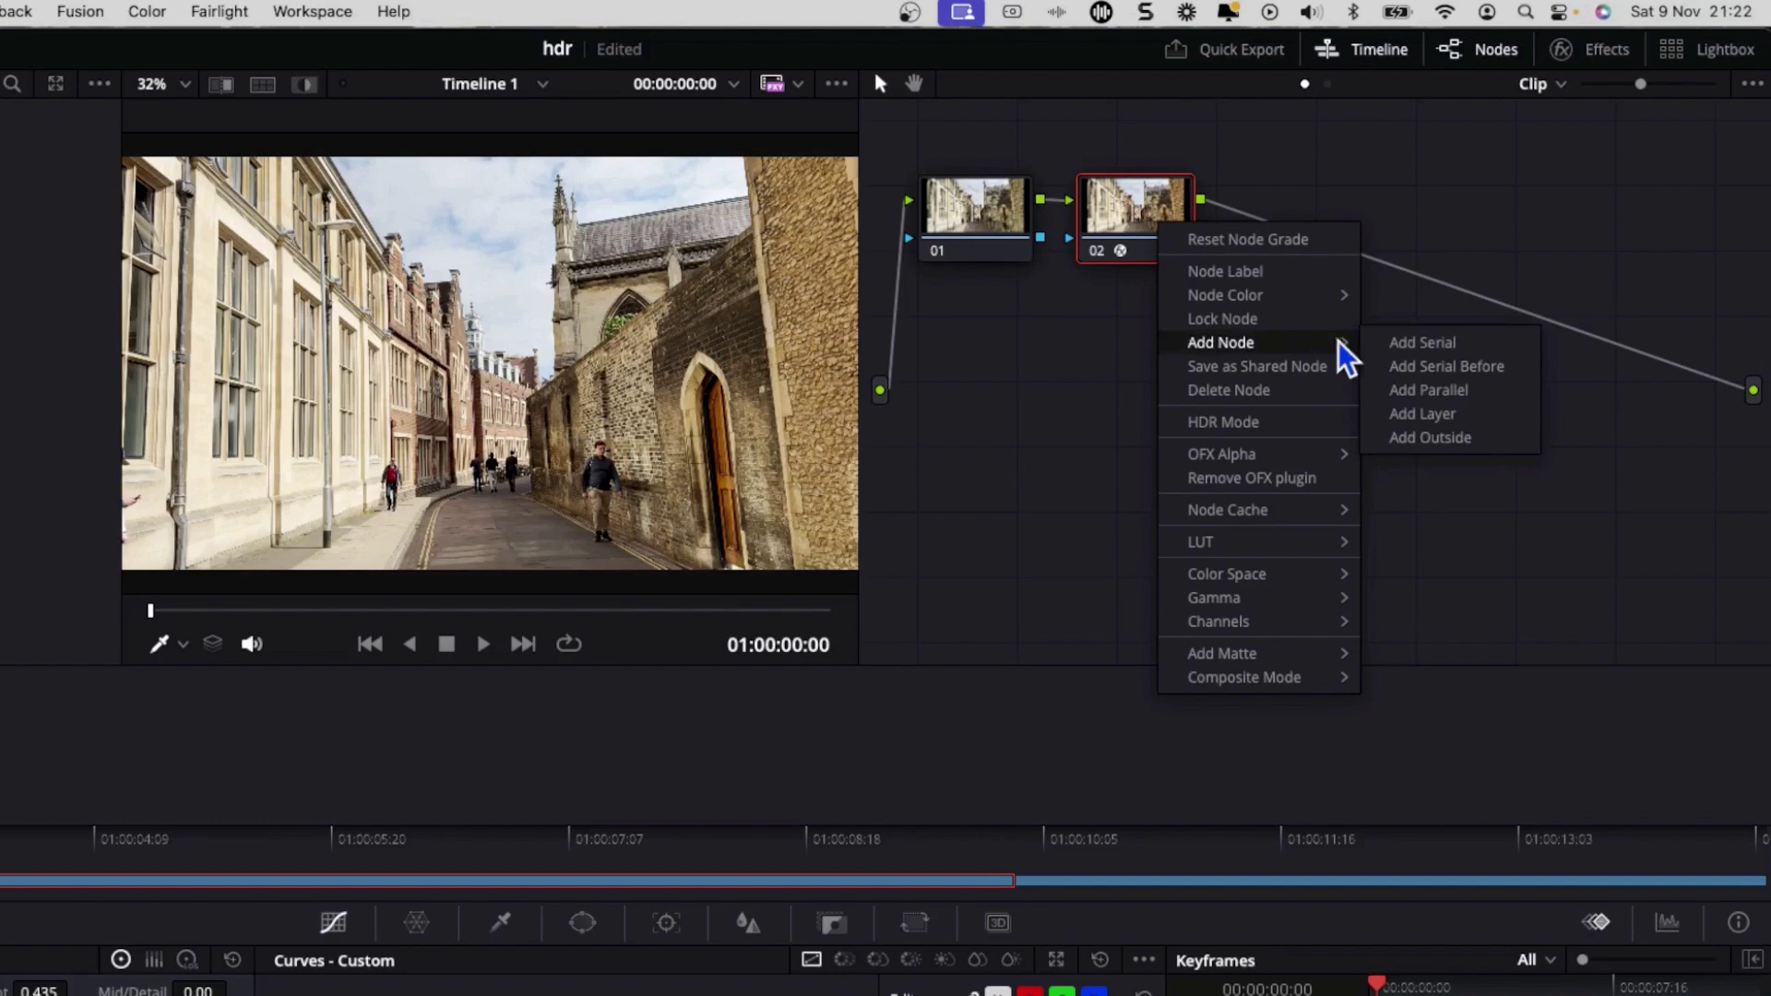
click(1411, 343)
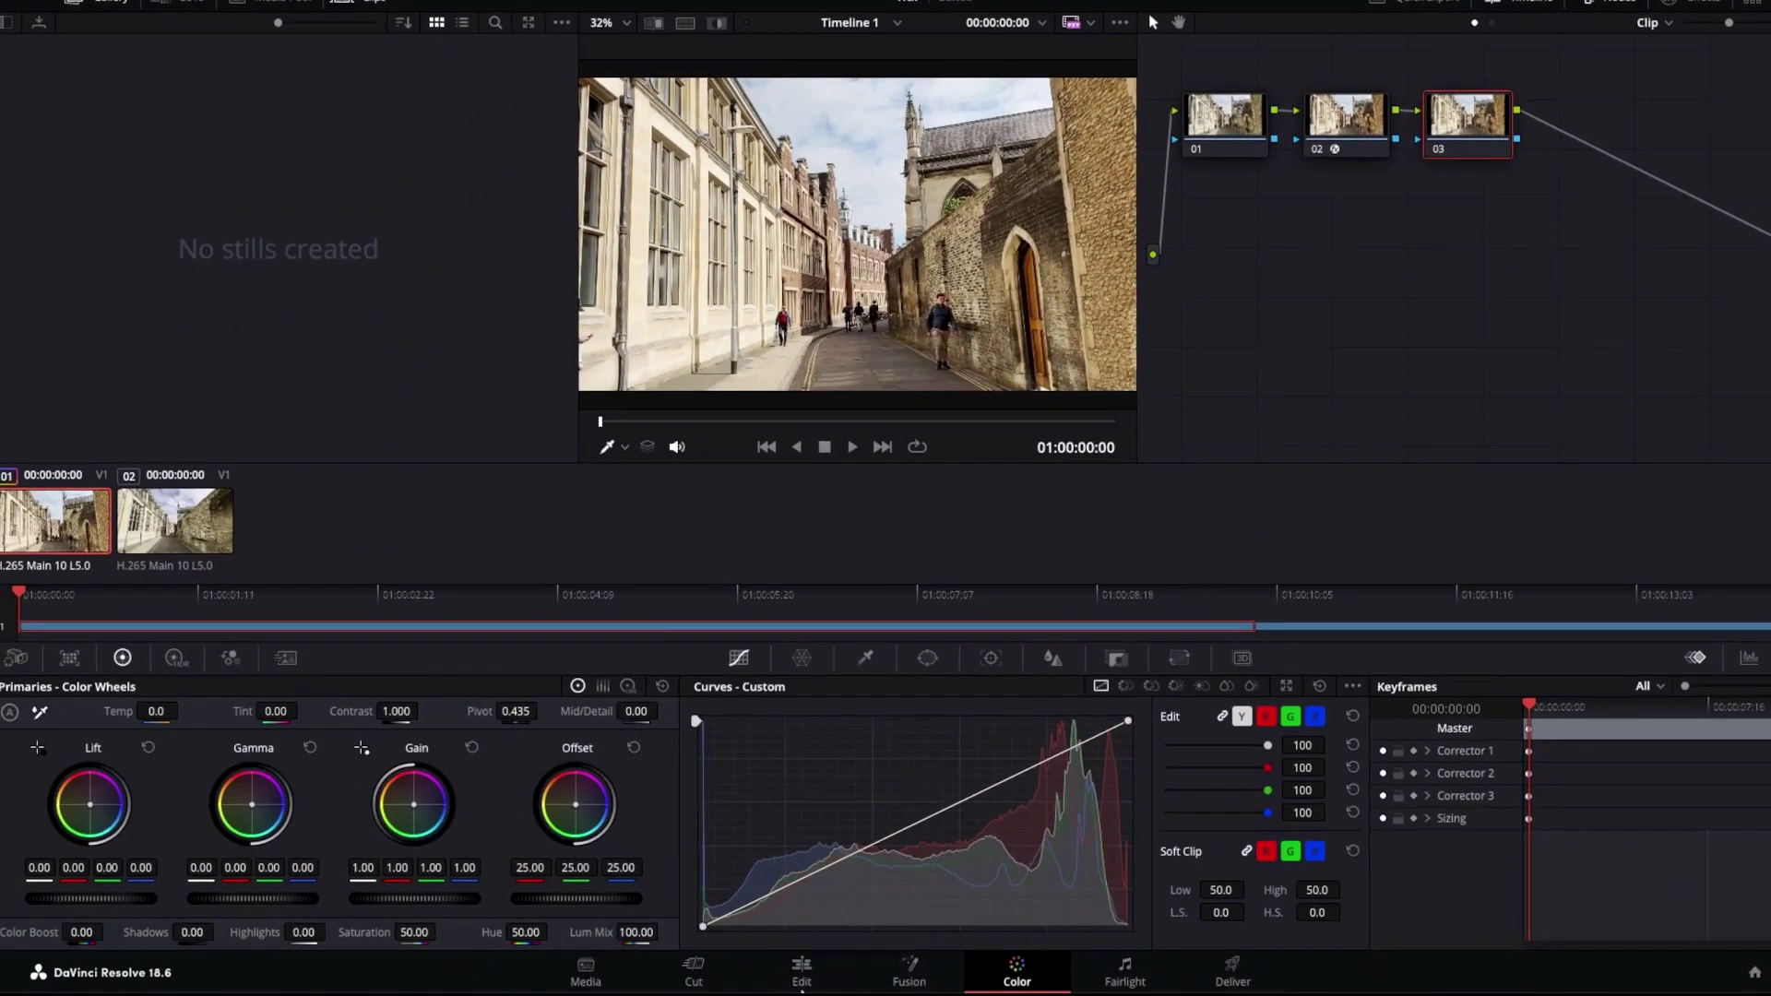
- Shape an S-curve: pull the black point right and add three control points
drag(705, 927, 776, 926)
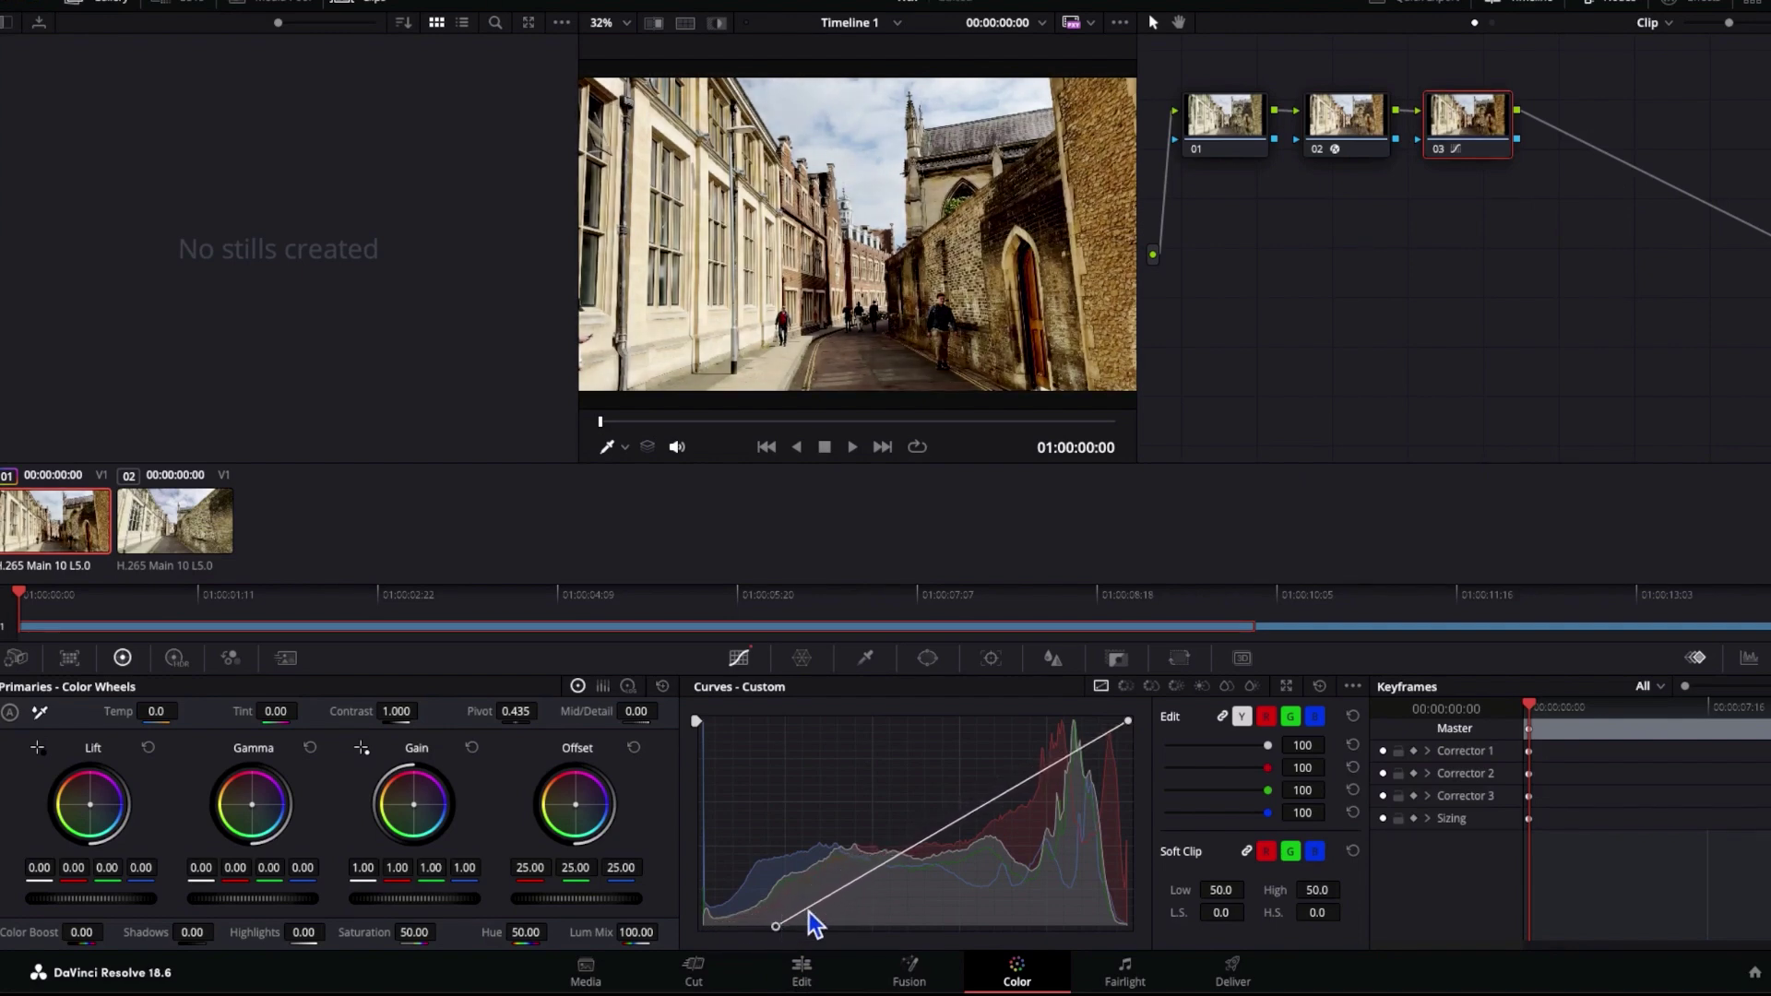
click(872, 869)
click(955, 822)
click(1026, 781)
mouse_move(873, 870)
mouse_down()
mouse_move(951, 809)
mouse_move(1042, 789)
mouse_move(959, 821)
mouse_up()
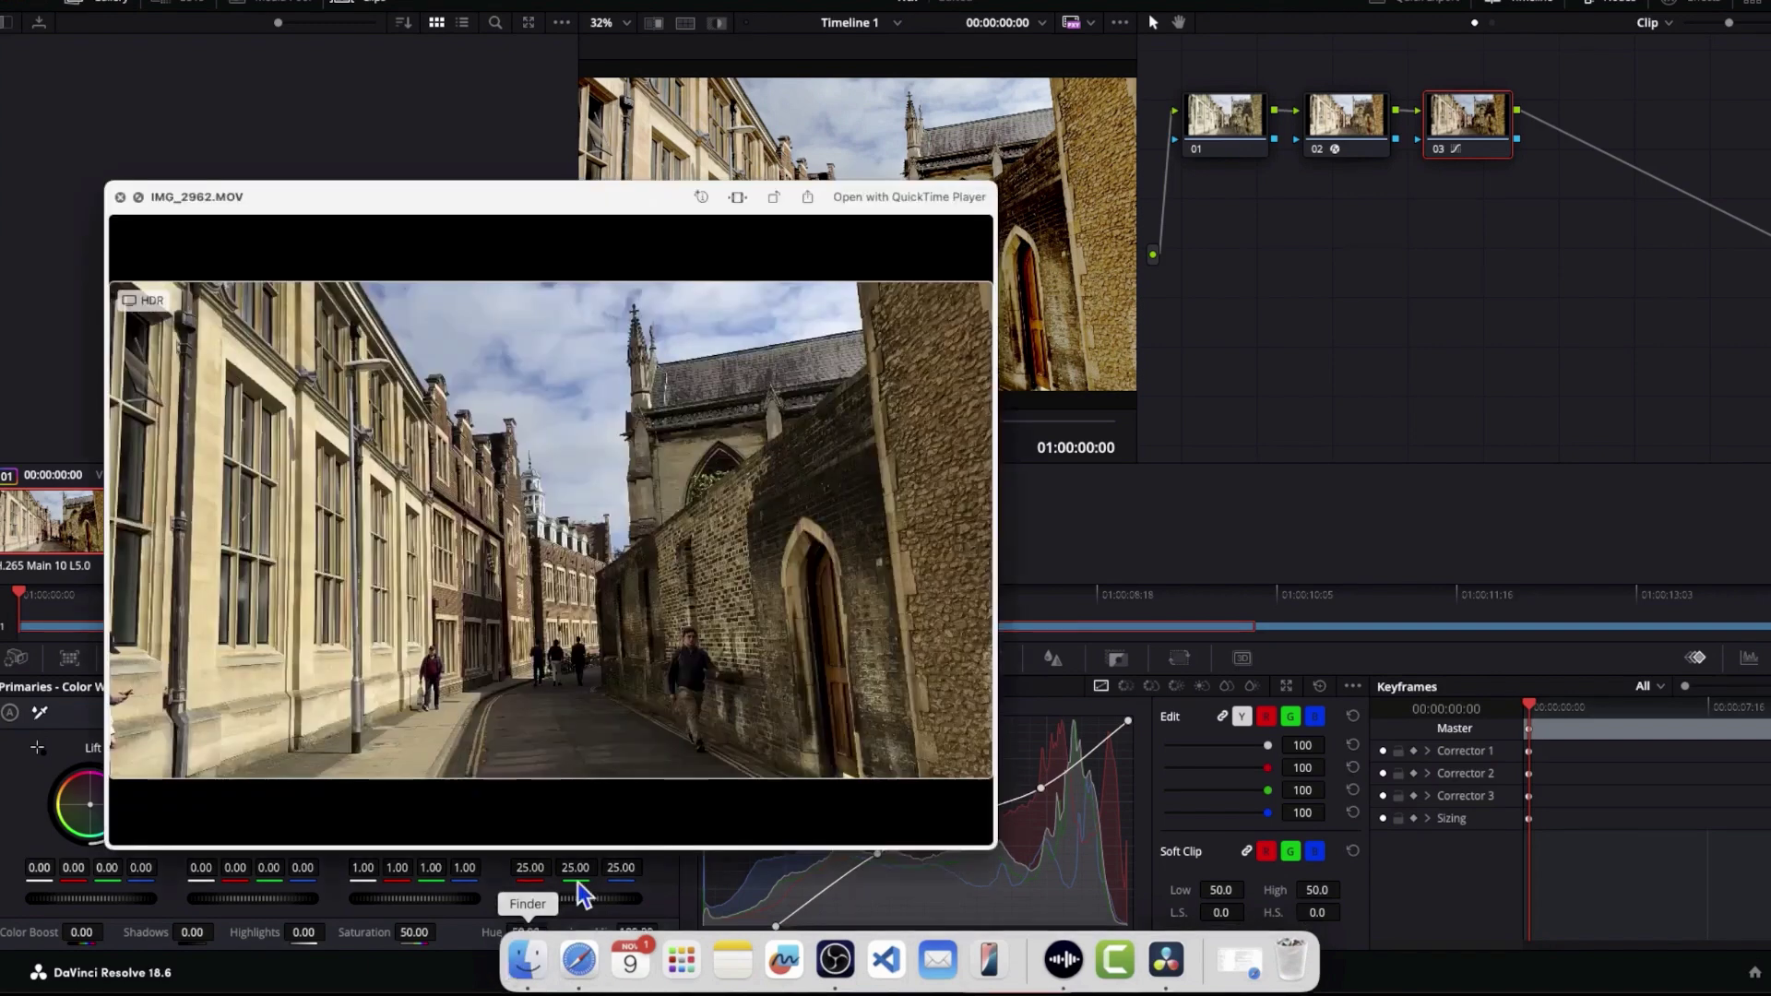
- Compare against the original IMG_2962.MOV Quick Look preview and nudge a midtone curve point
click(515, 967)
drag(620, 212, 526, 372)
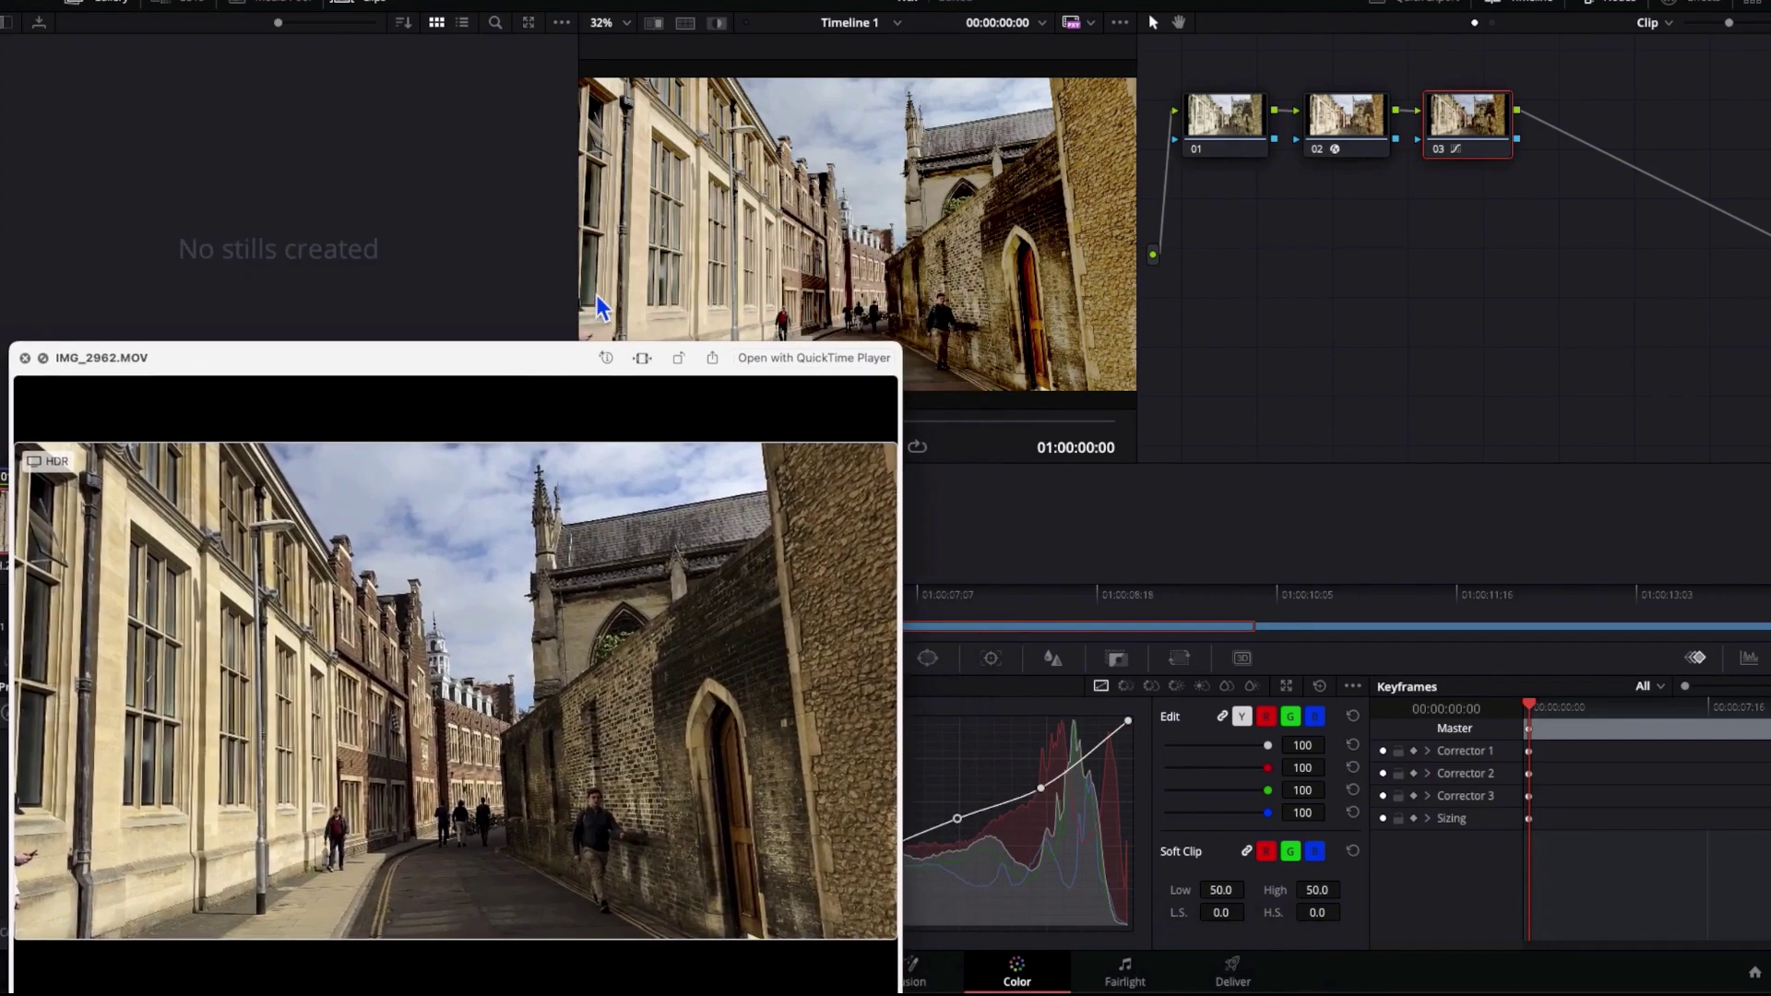
click(983, 532)
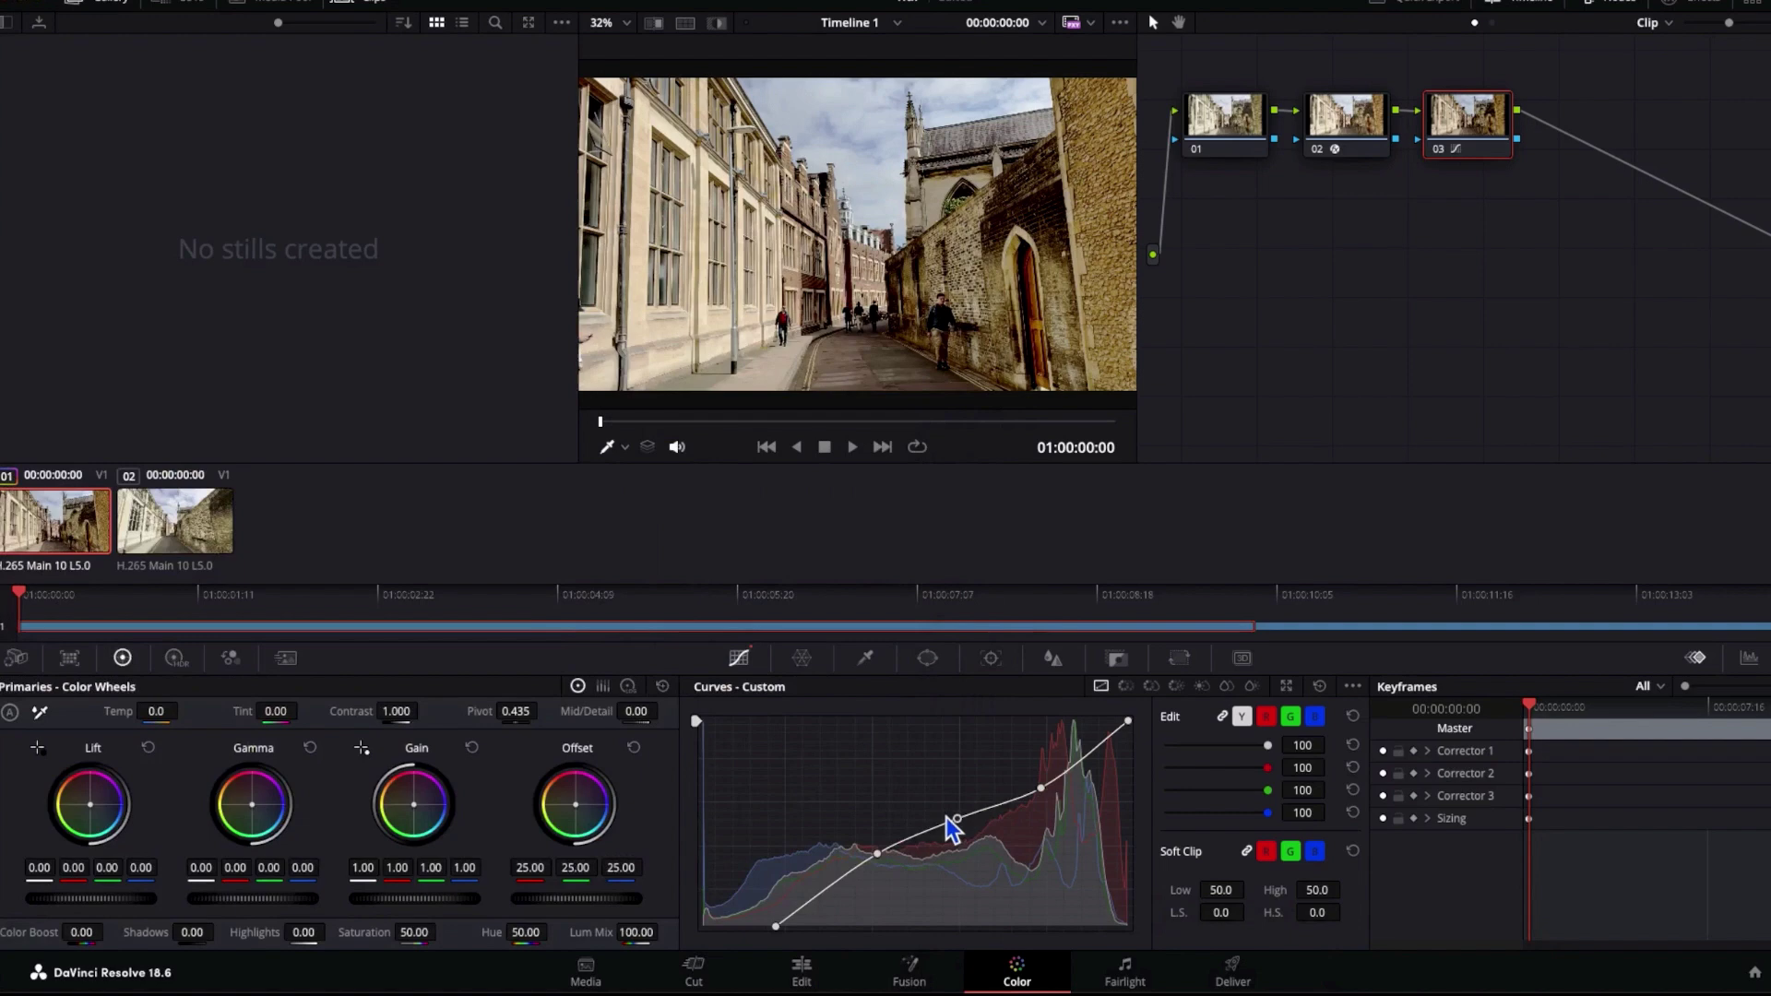
drag(956, 821, 882, 858)
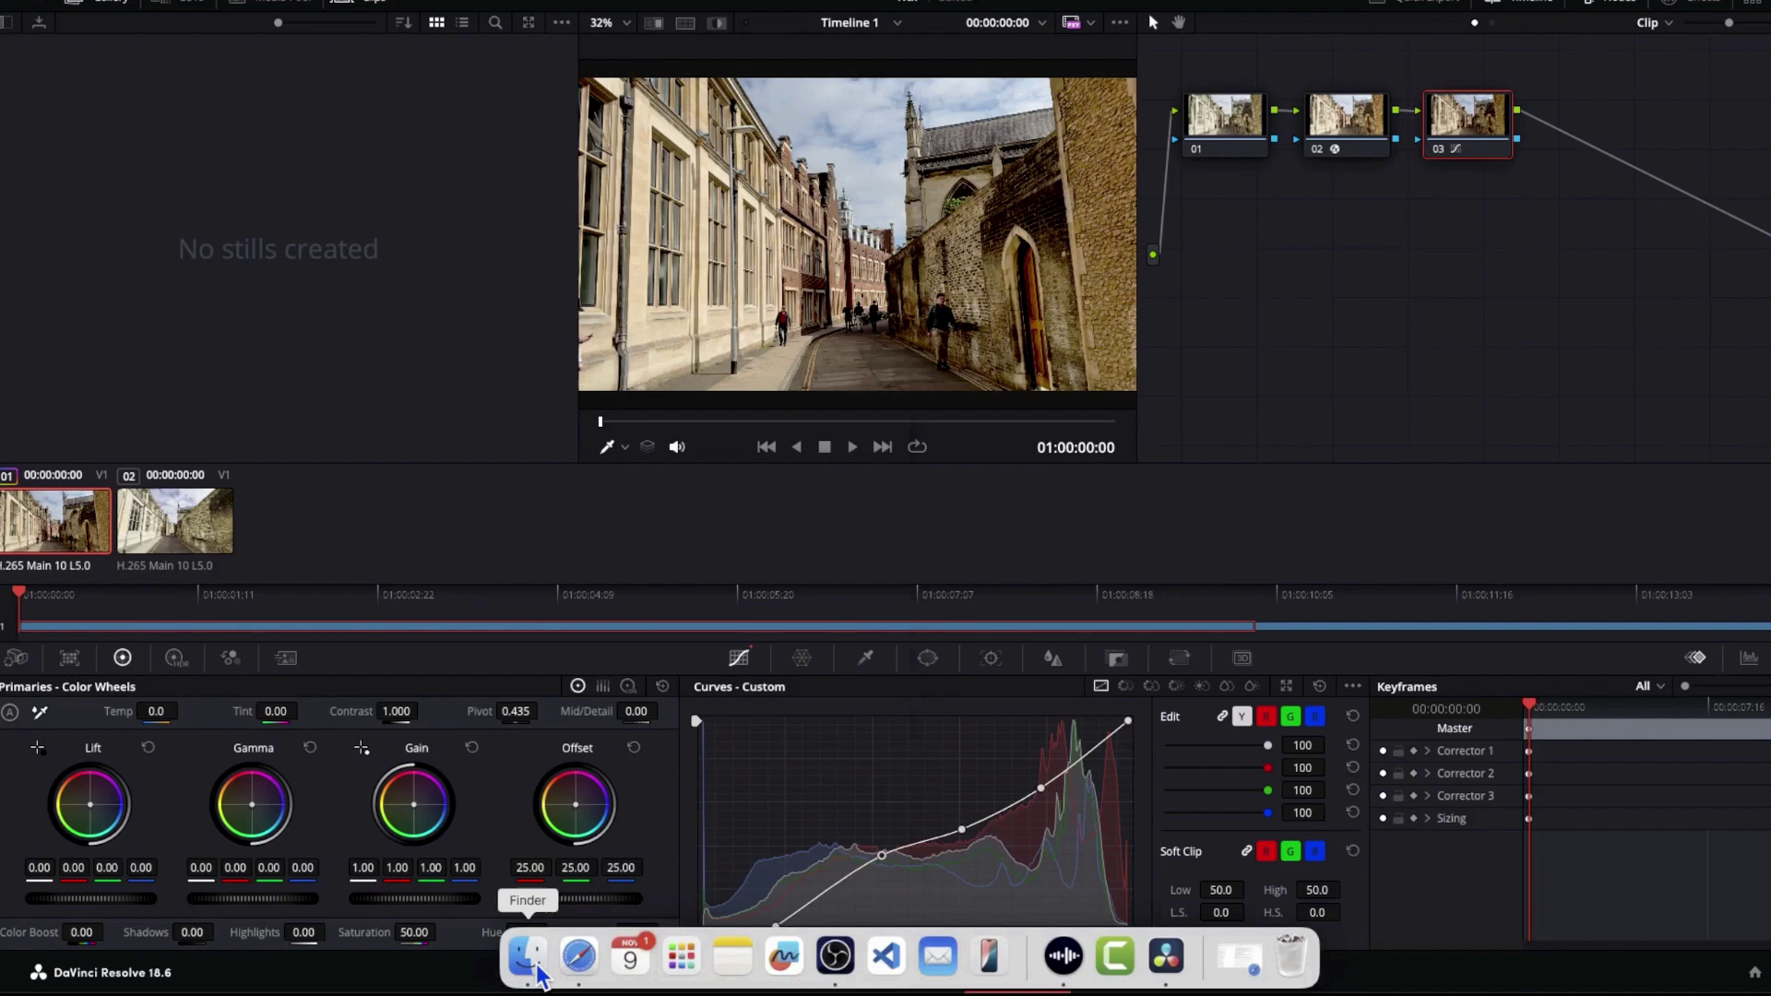
click(533, 964)
drag(514, 381, 680, 367)
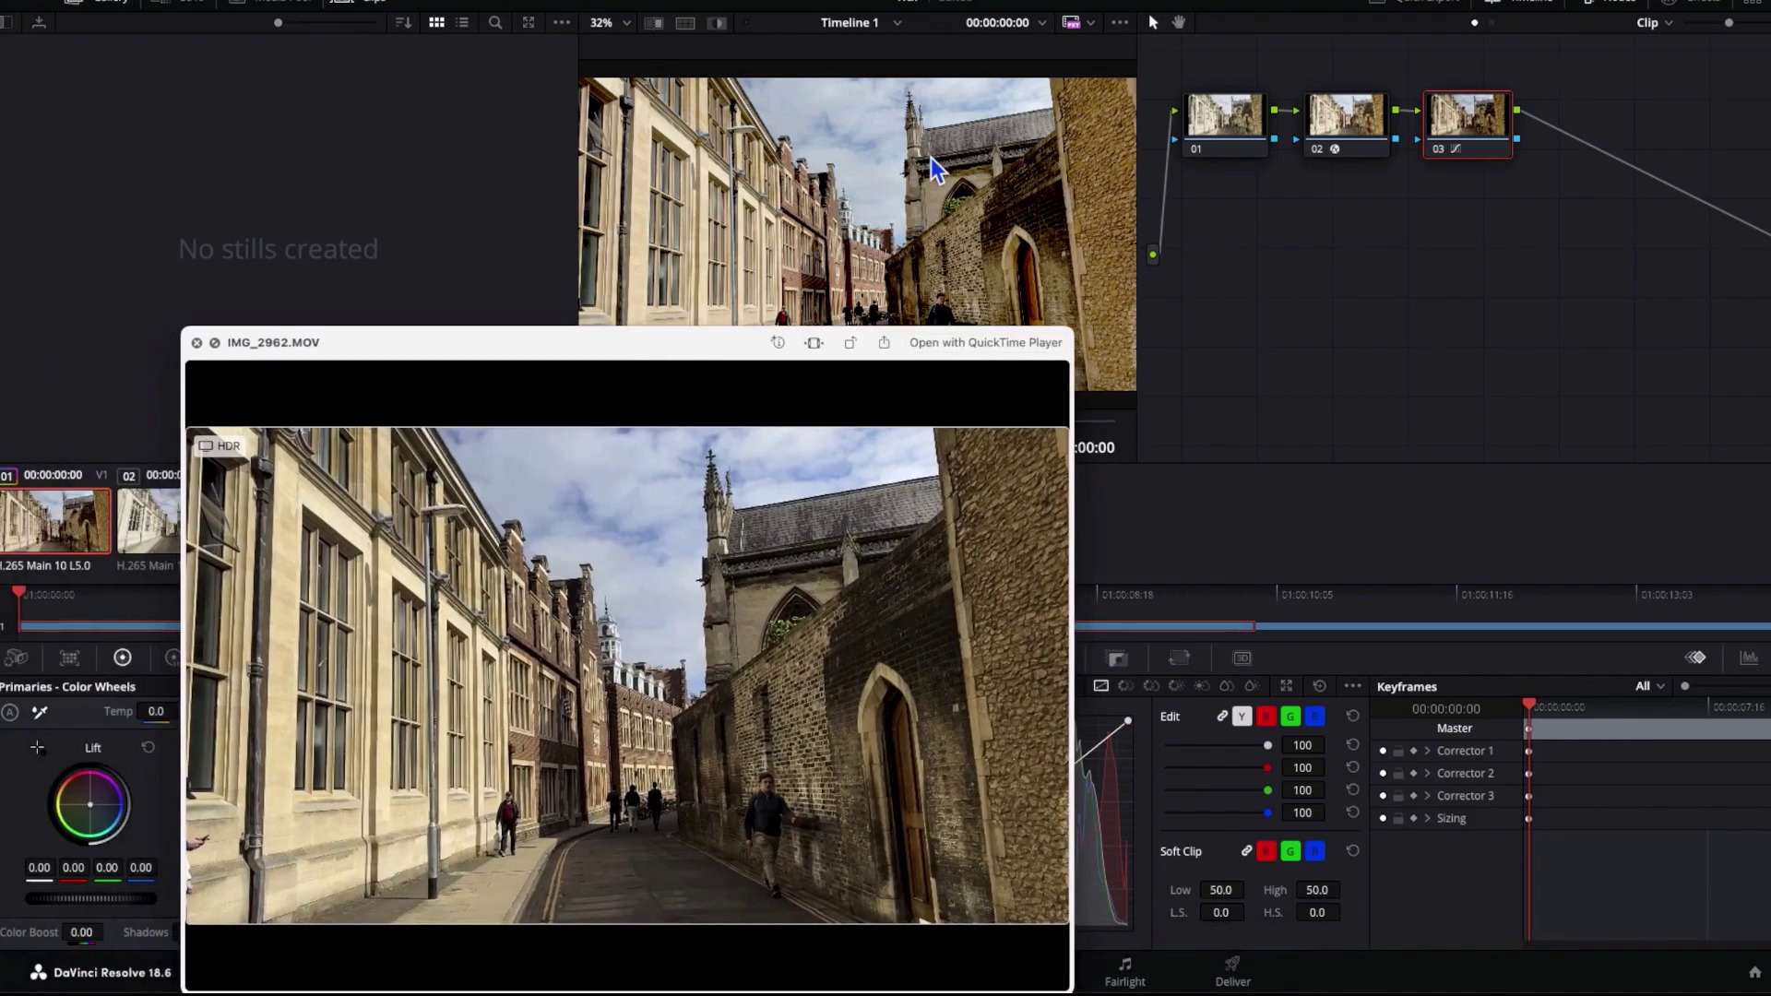
click(1265, 395)
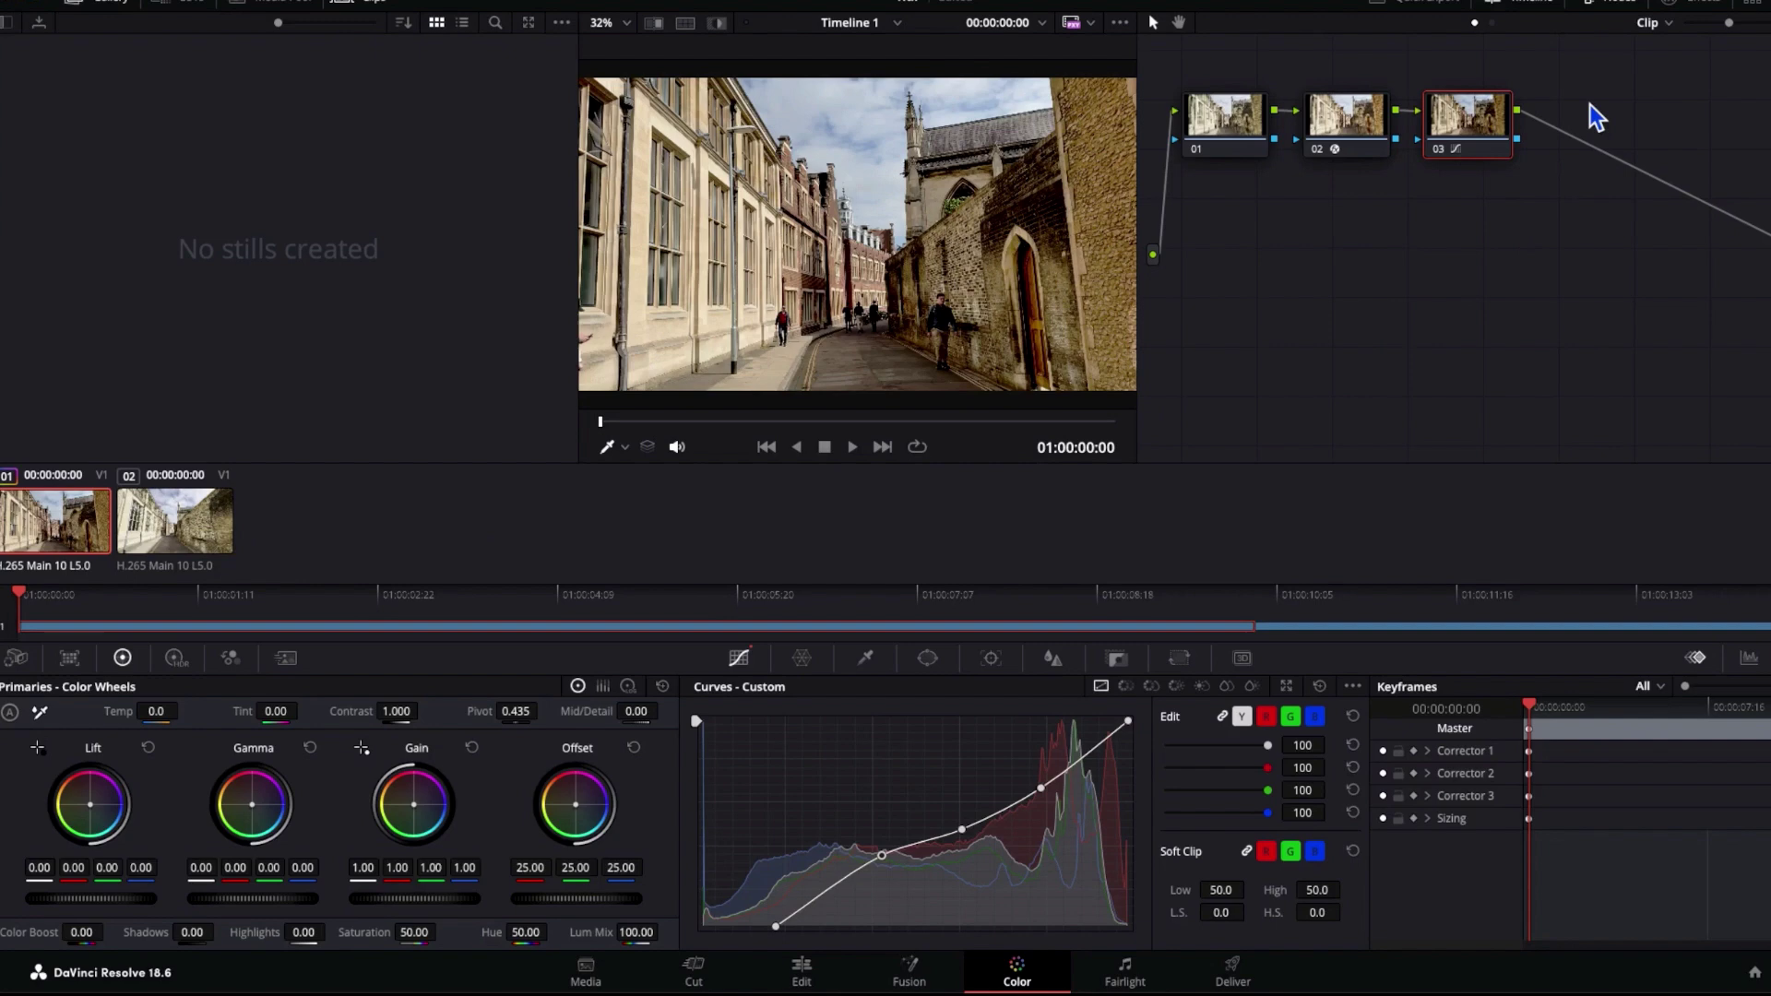
- Copy nodes 01–03 onto clip 02, then nudge its curve's black point slightly left
drag(1590, 108, 1179, 201)
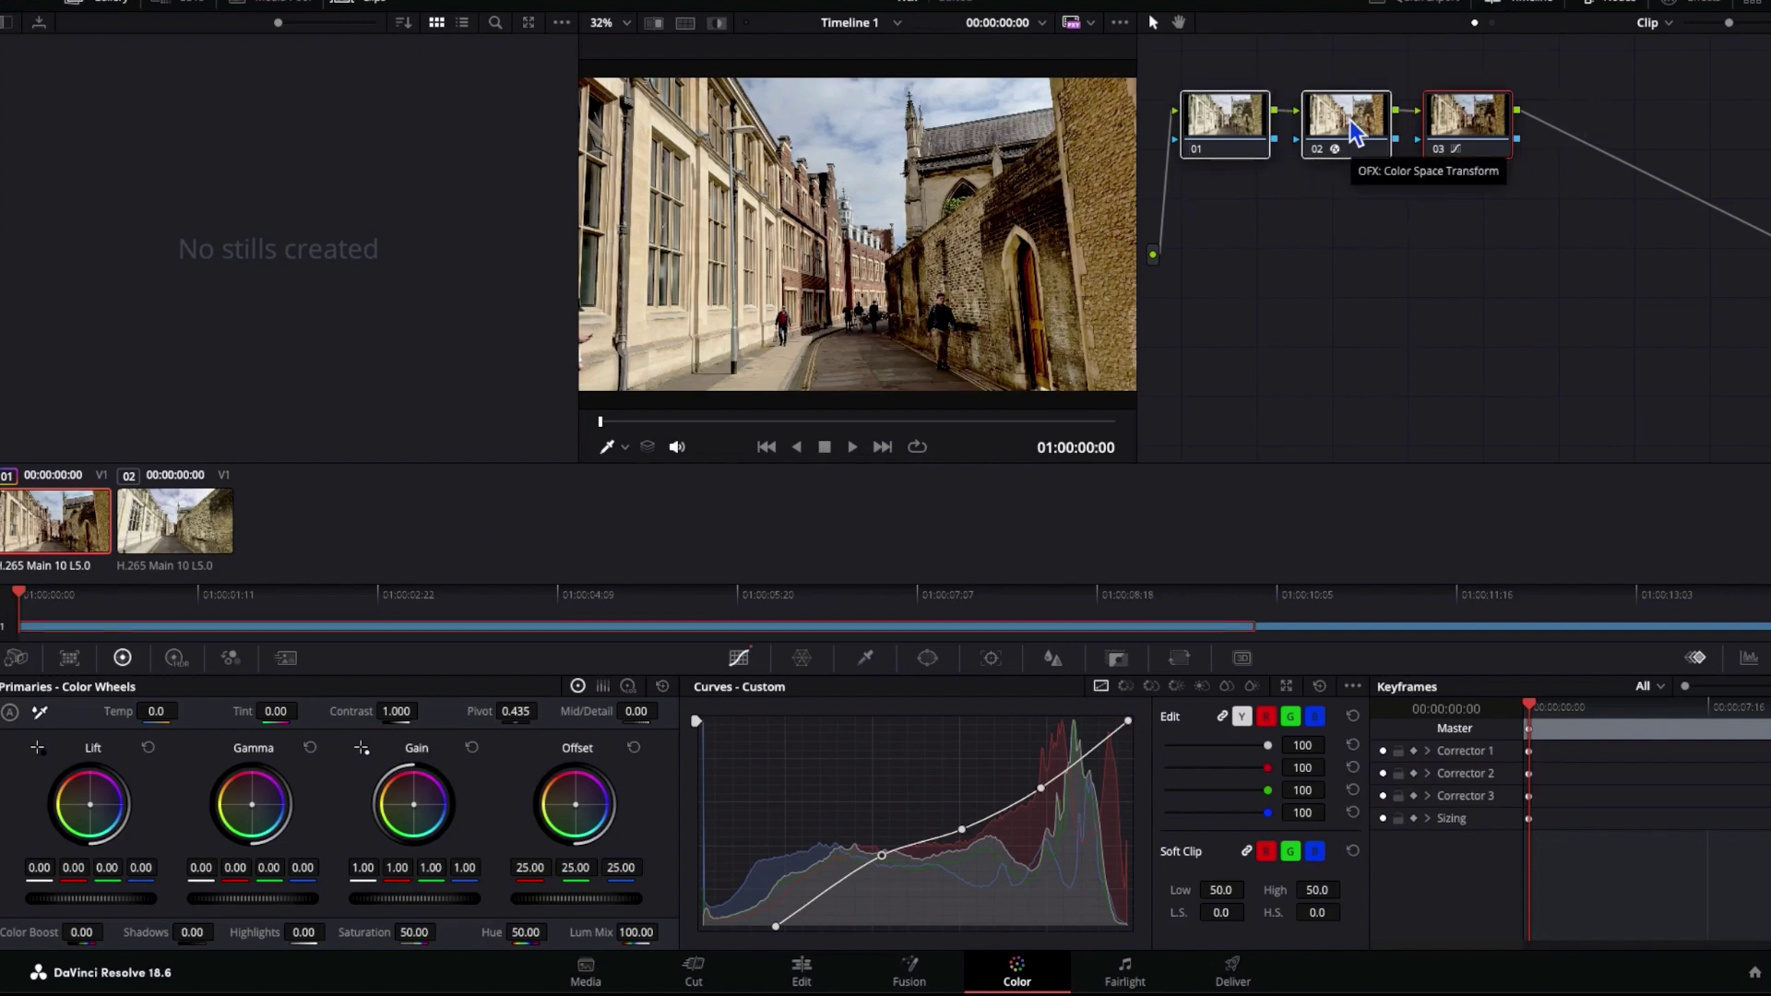
key(super+c)
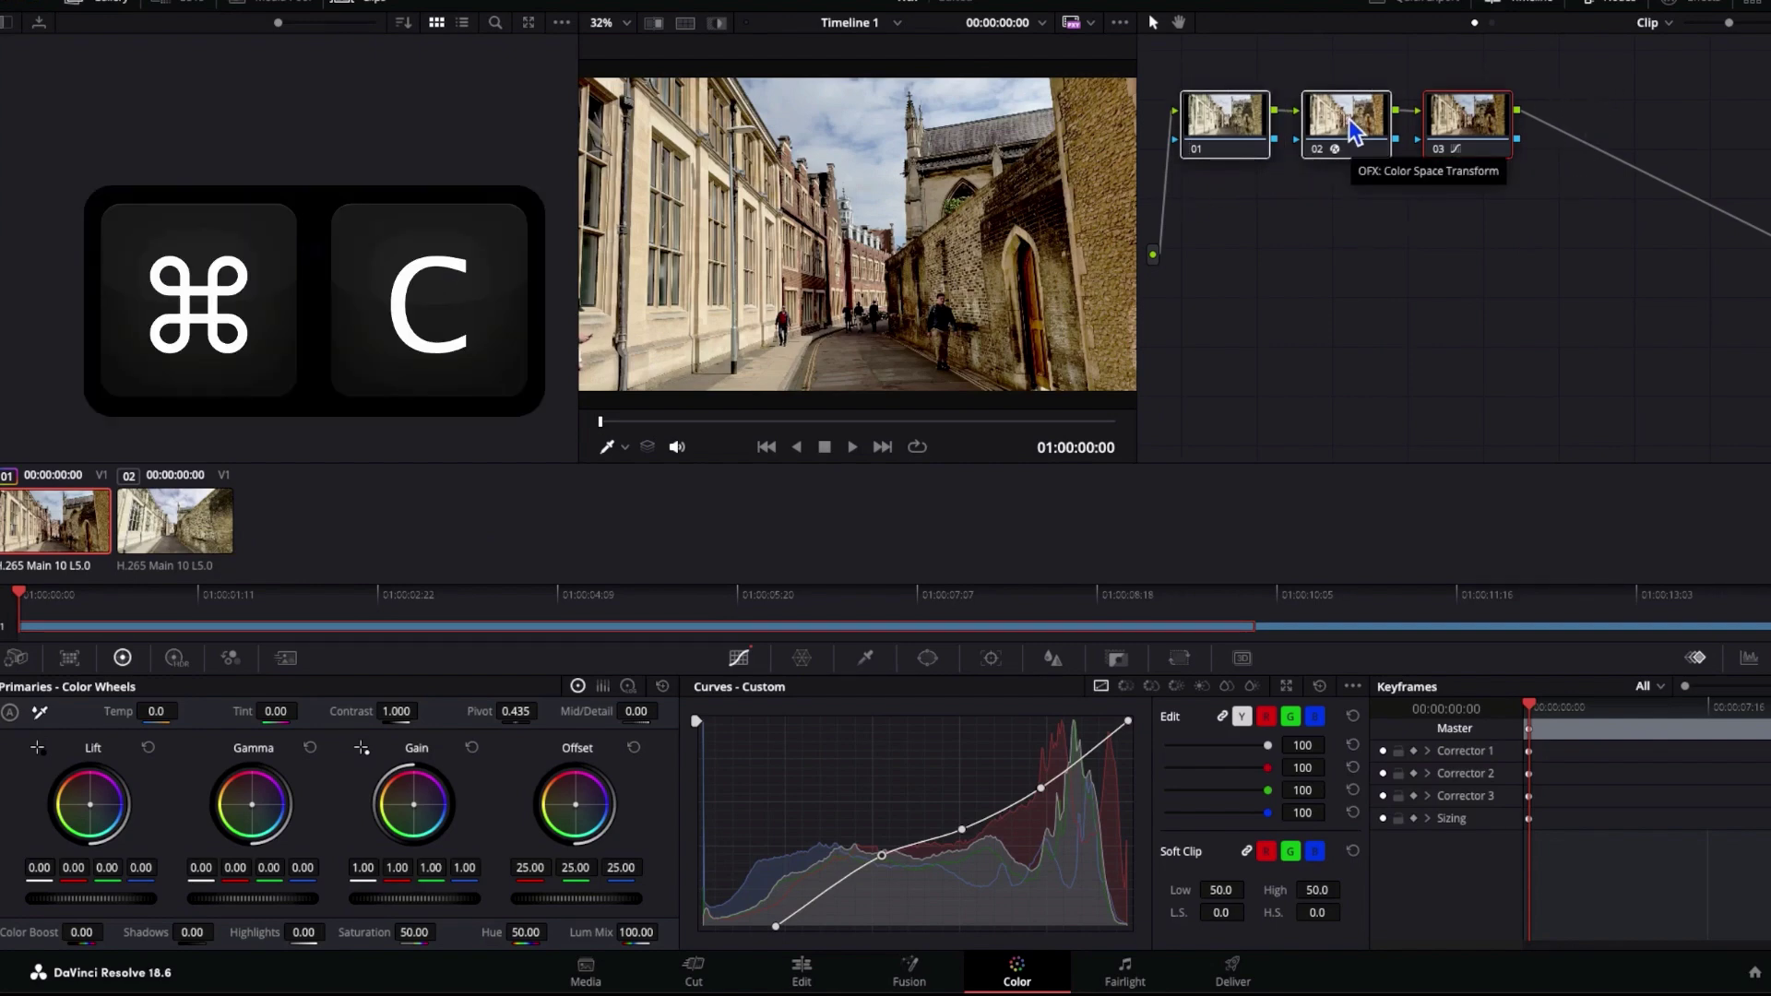
click(198, 550)
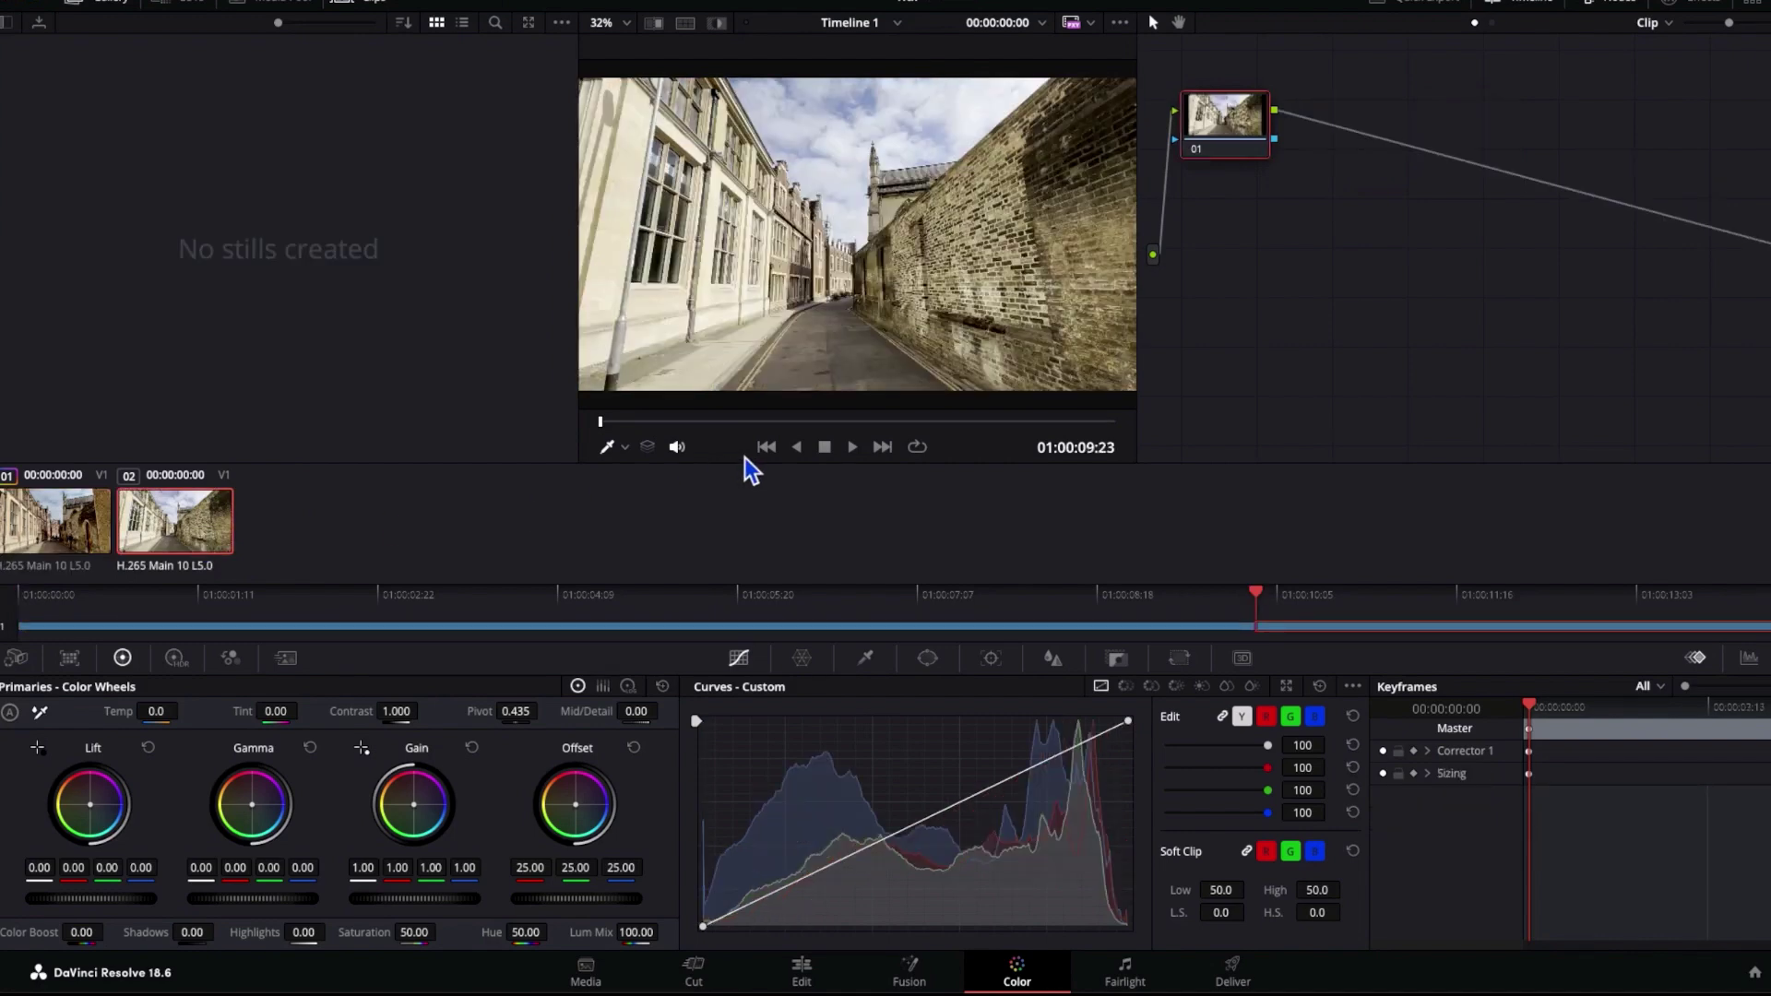
key(super+v)
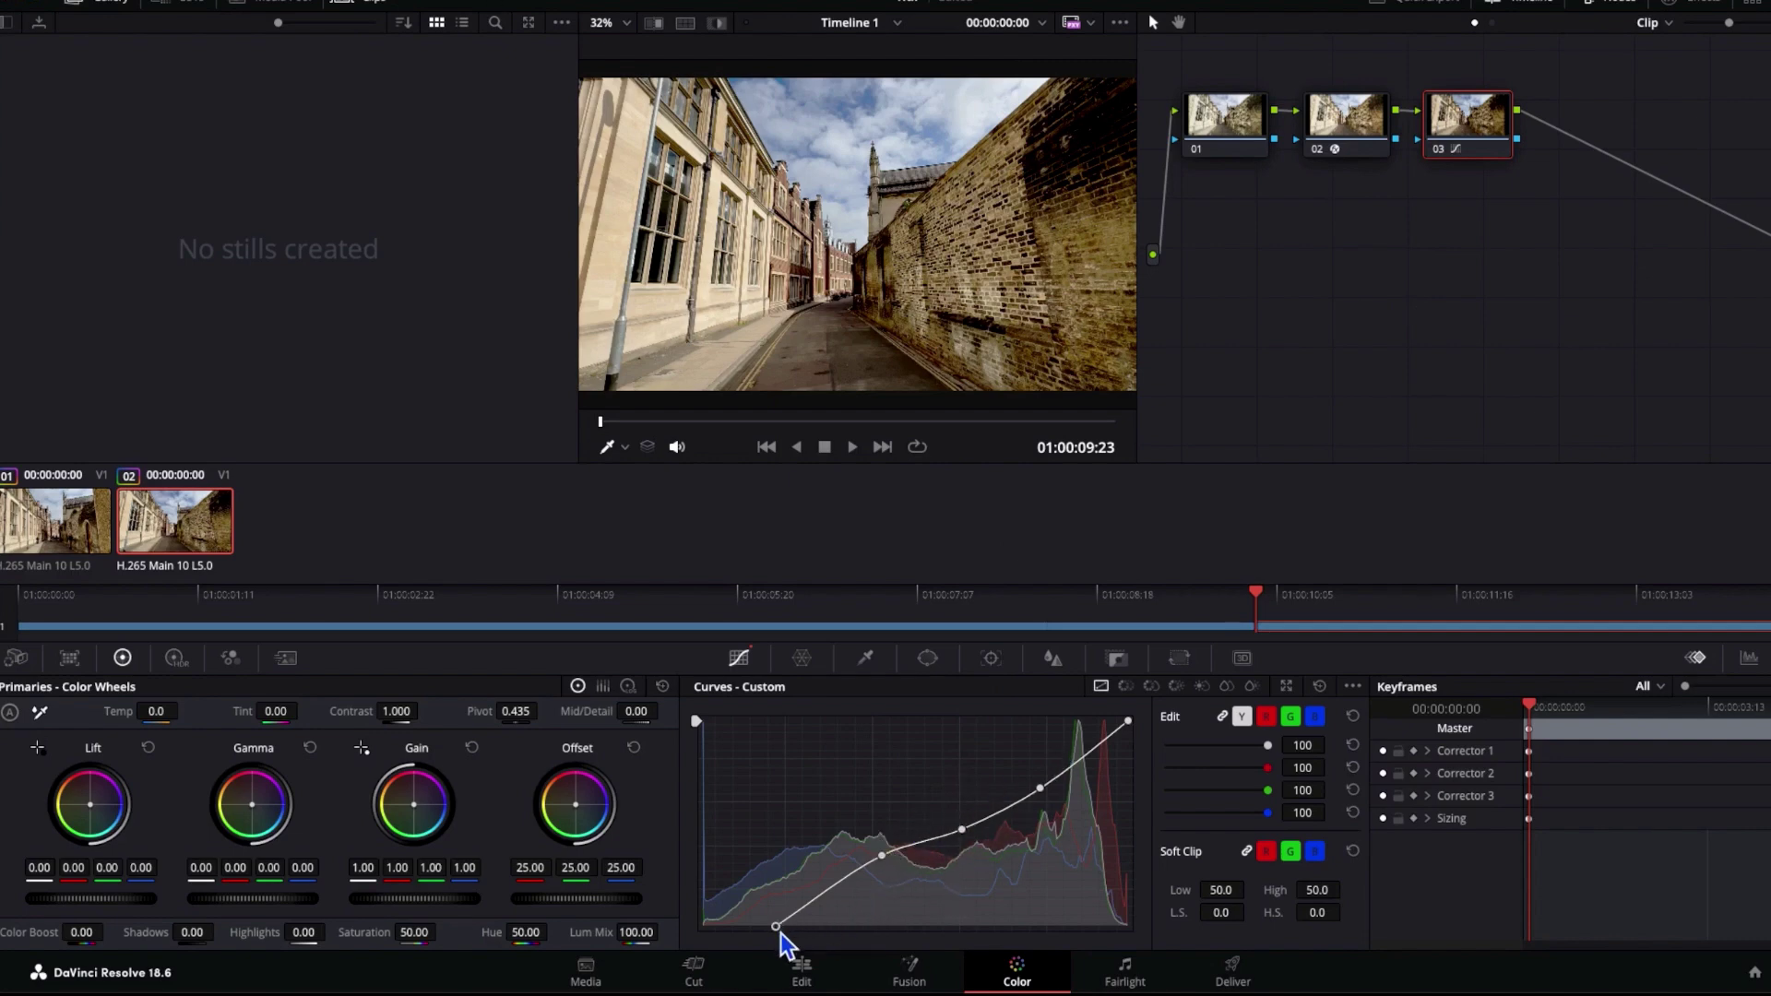
drag(778, 928, 767, 933)
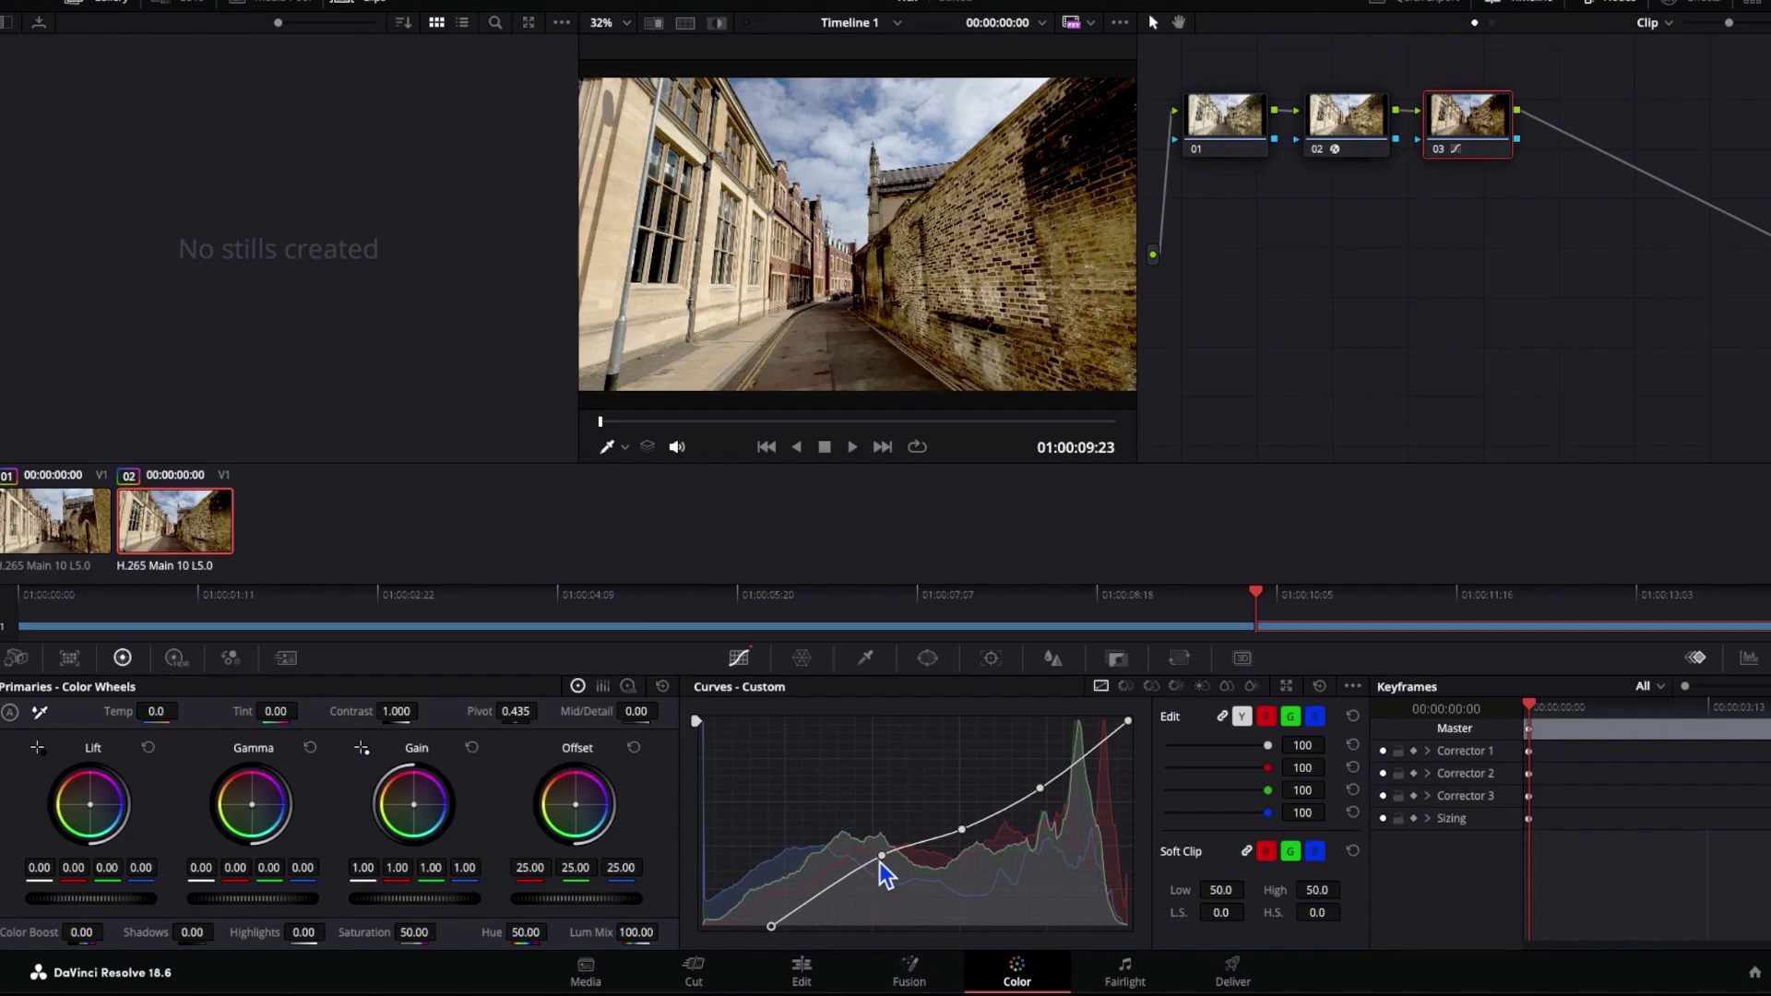